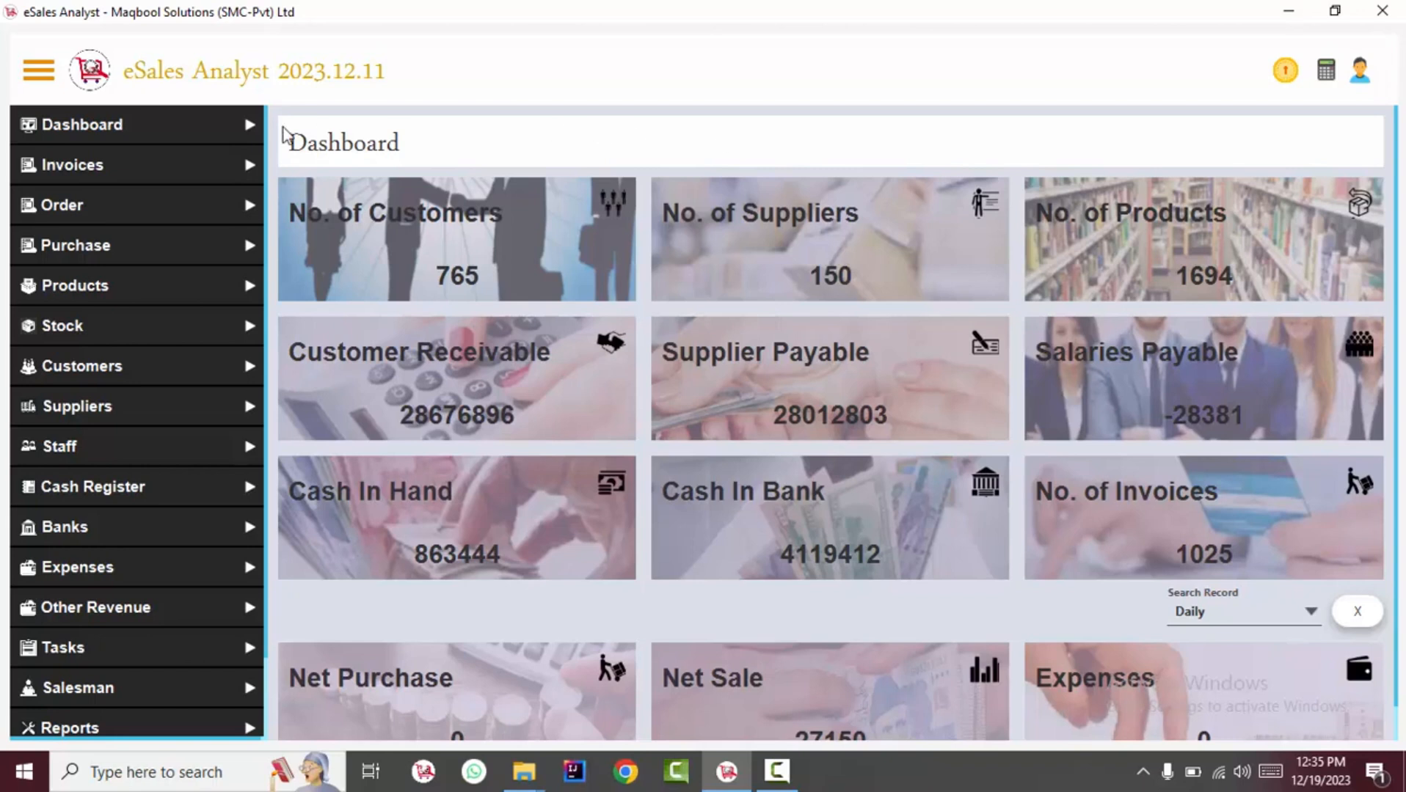
Expand the Invoices entry in the left sidebar to list its invoice pages.
click(204, 157)
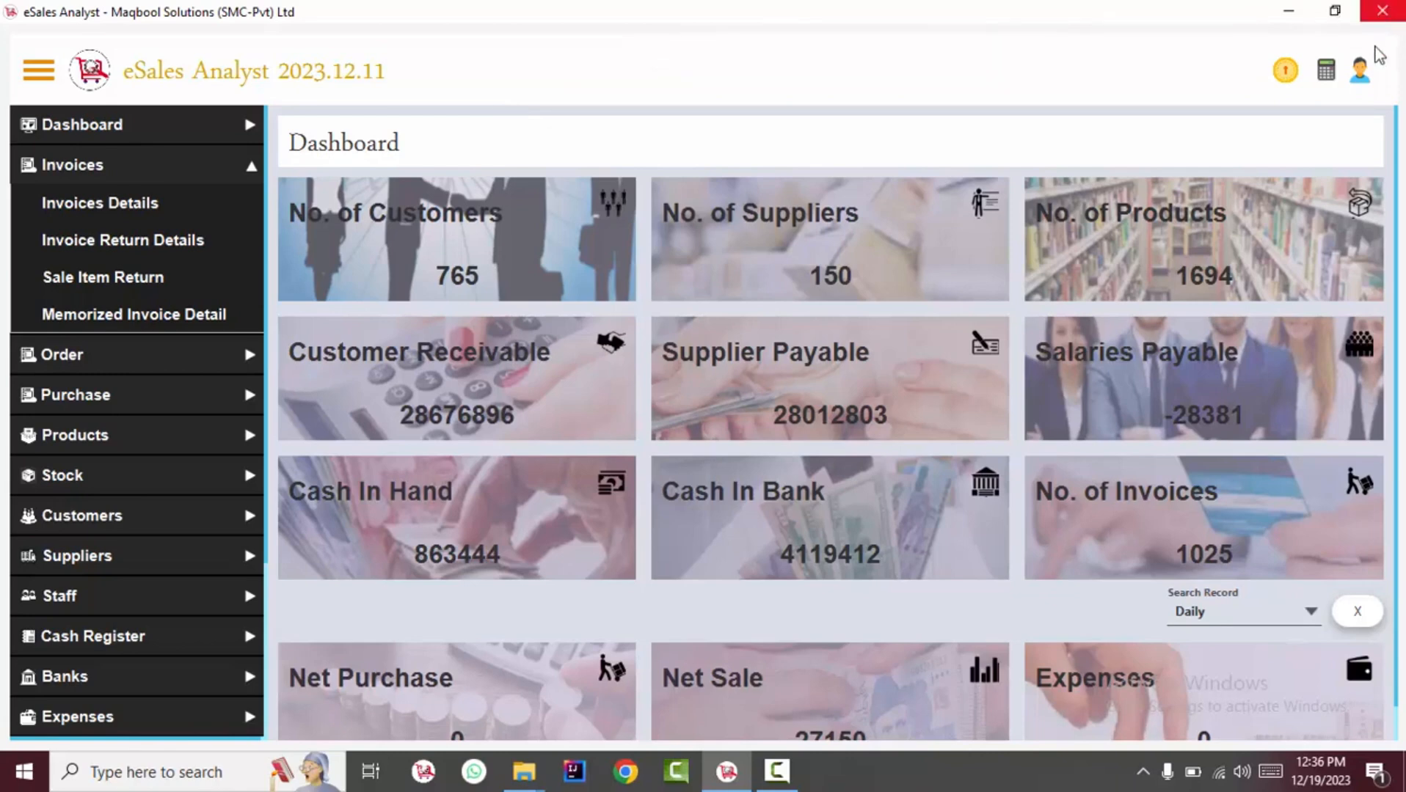
Go to Manage Users from the profile menu and start a new user with Add.
click(1362, 69)
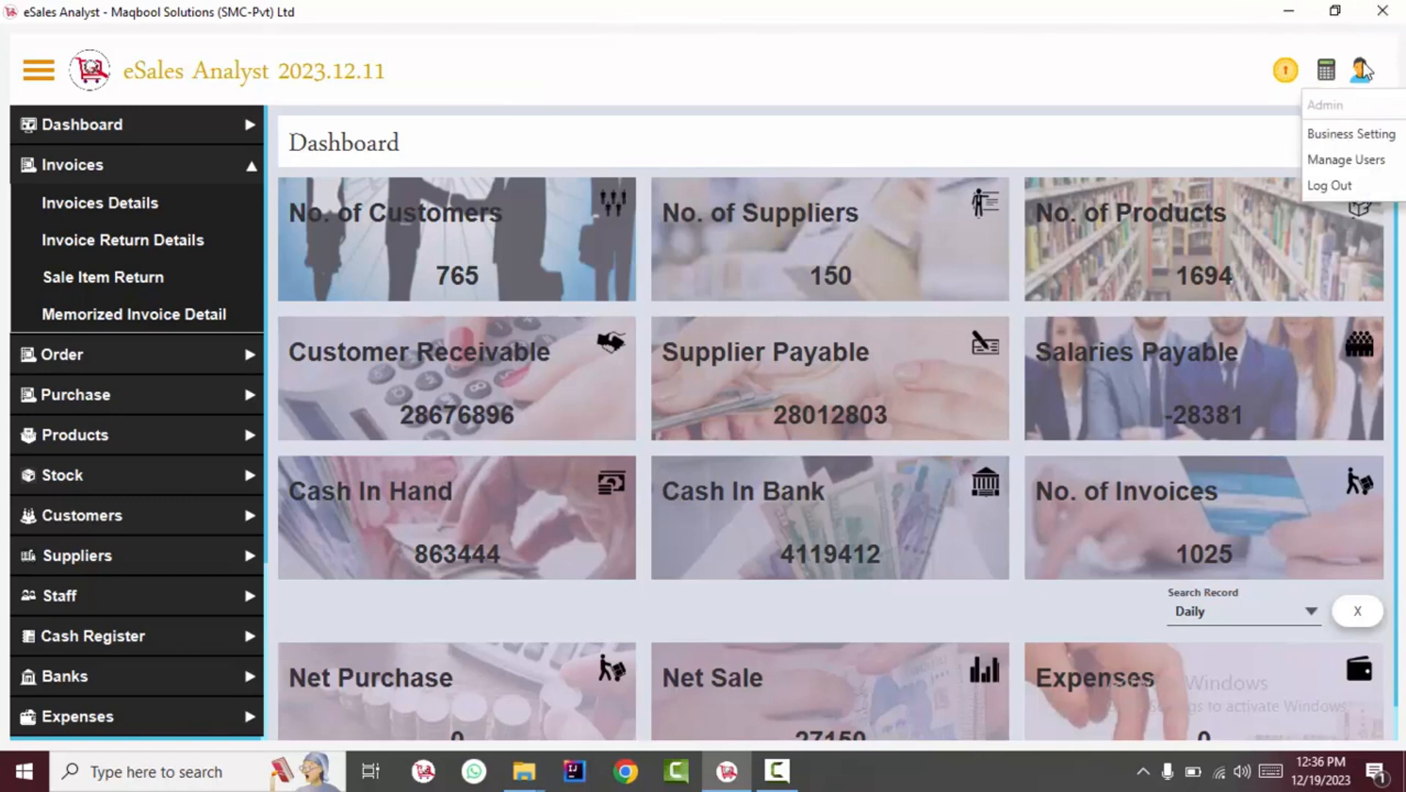
click(1352, 159)
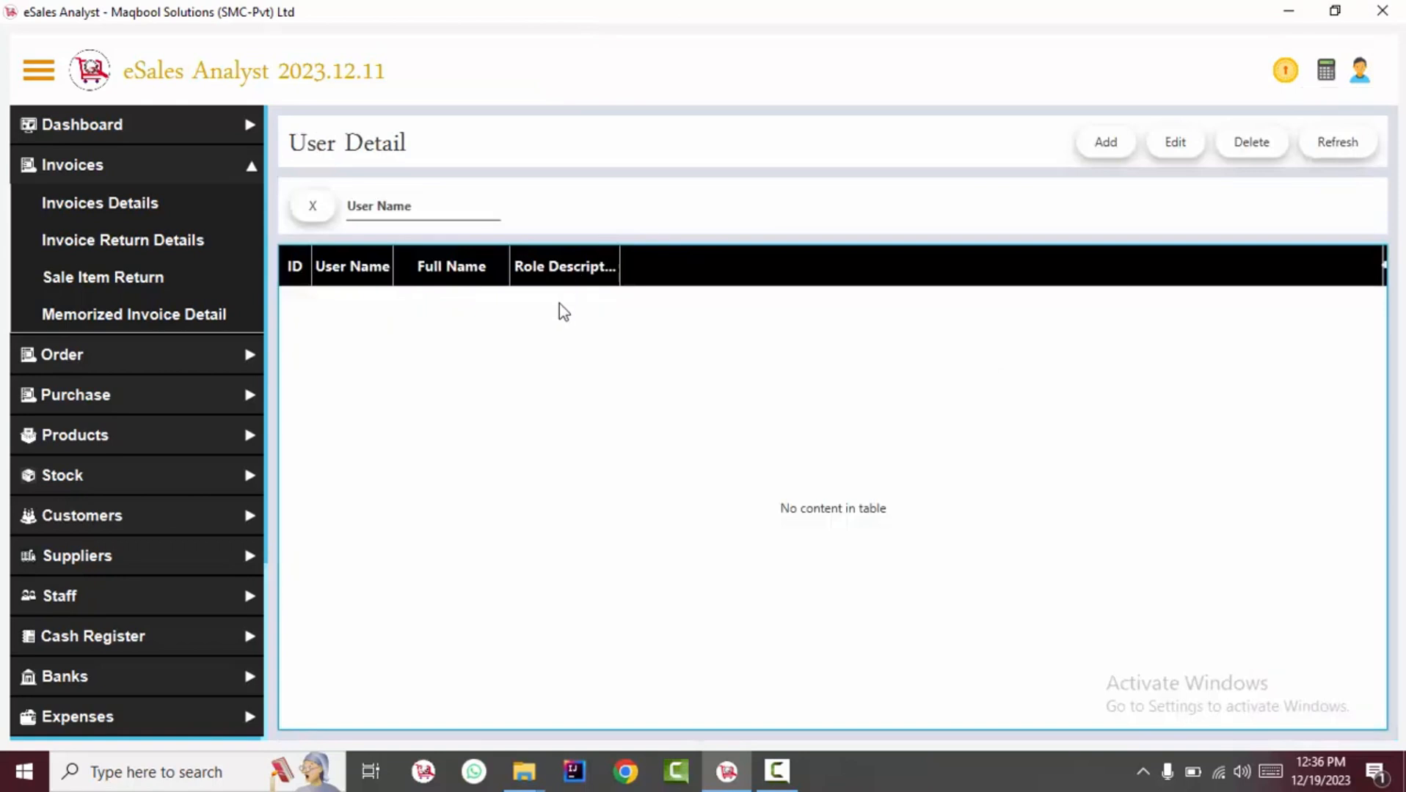
click(1106, 140)
Enter the new user's user name, password and full name.
click(527, 229)
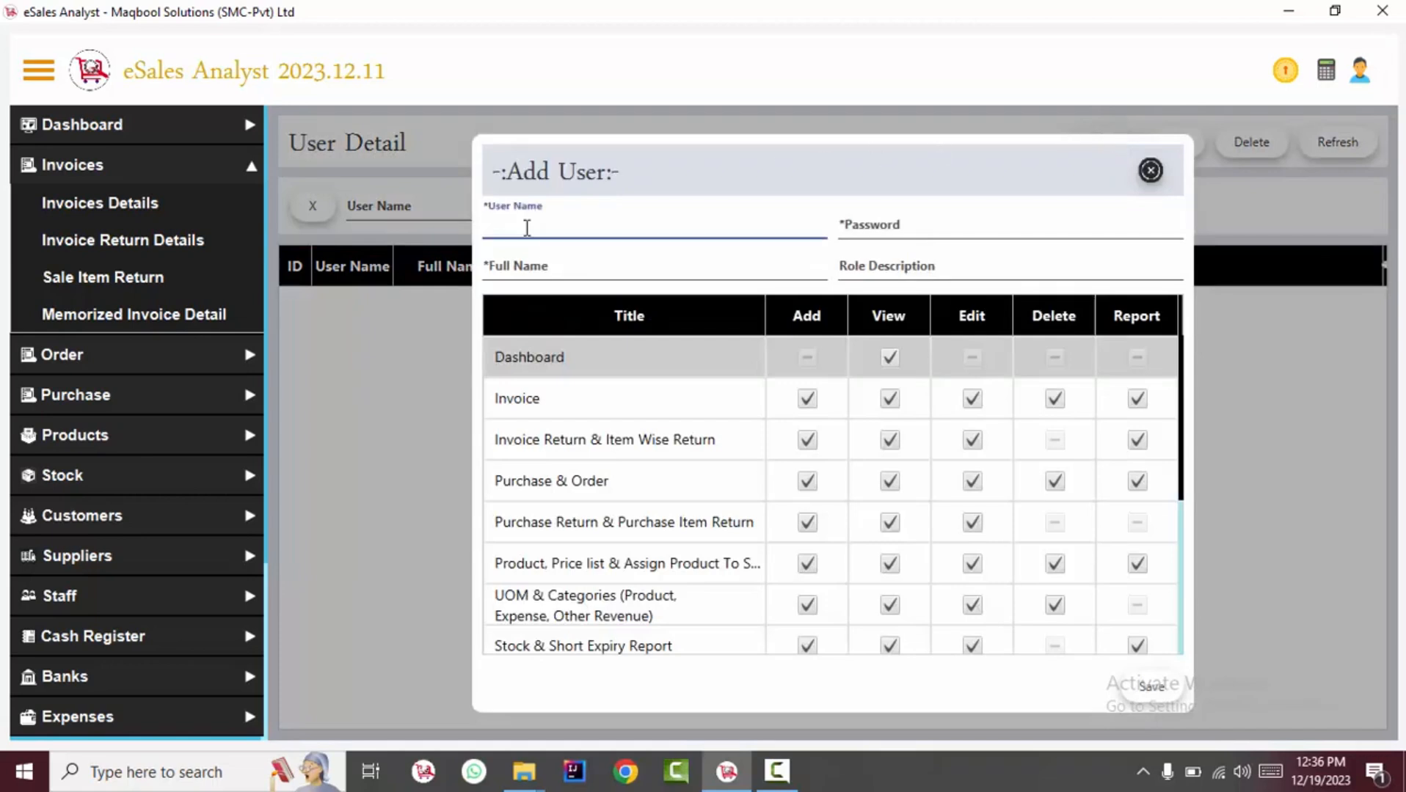
double_click(516, 222)
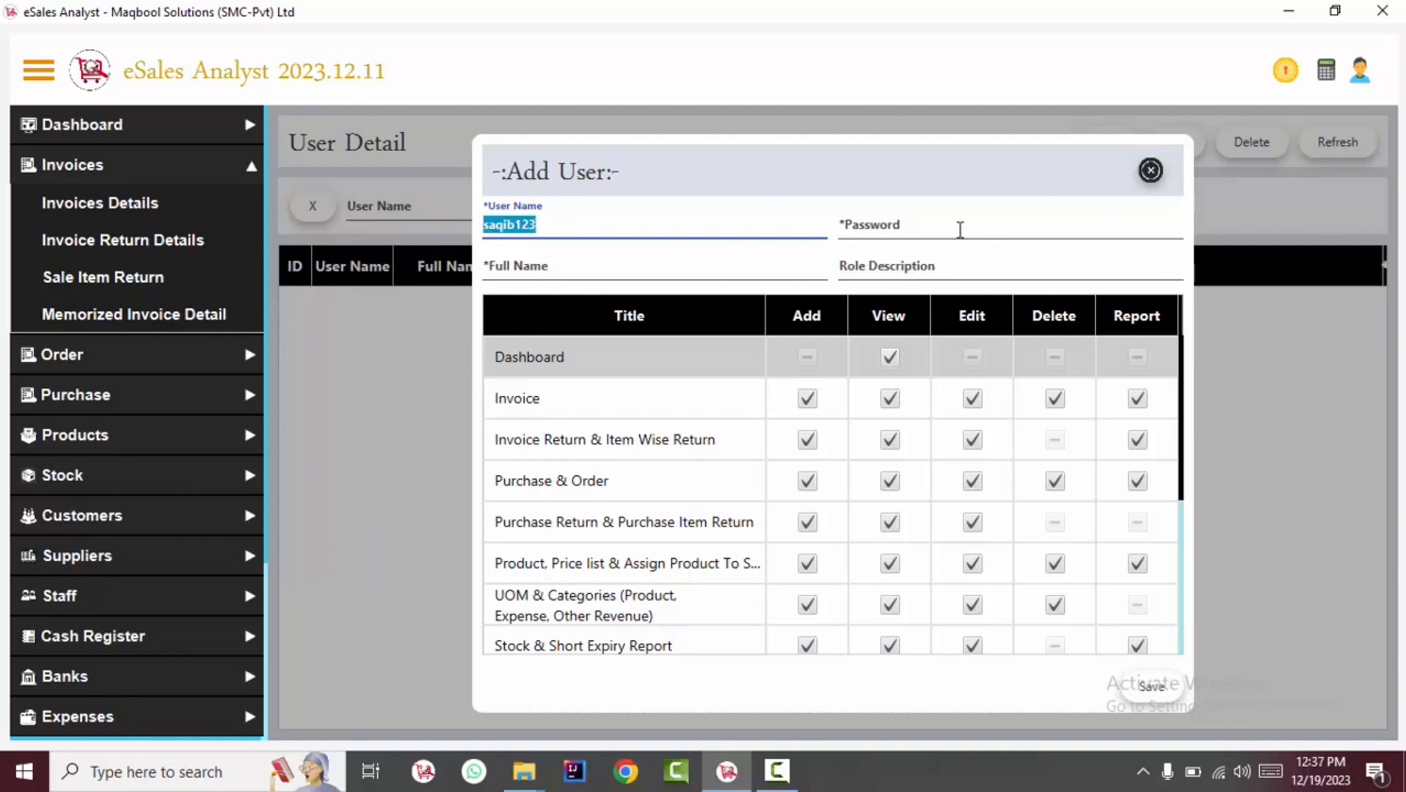
click(960, 229)
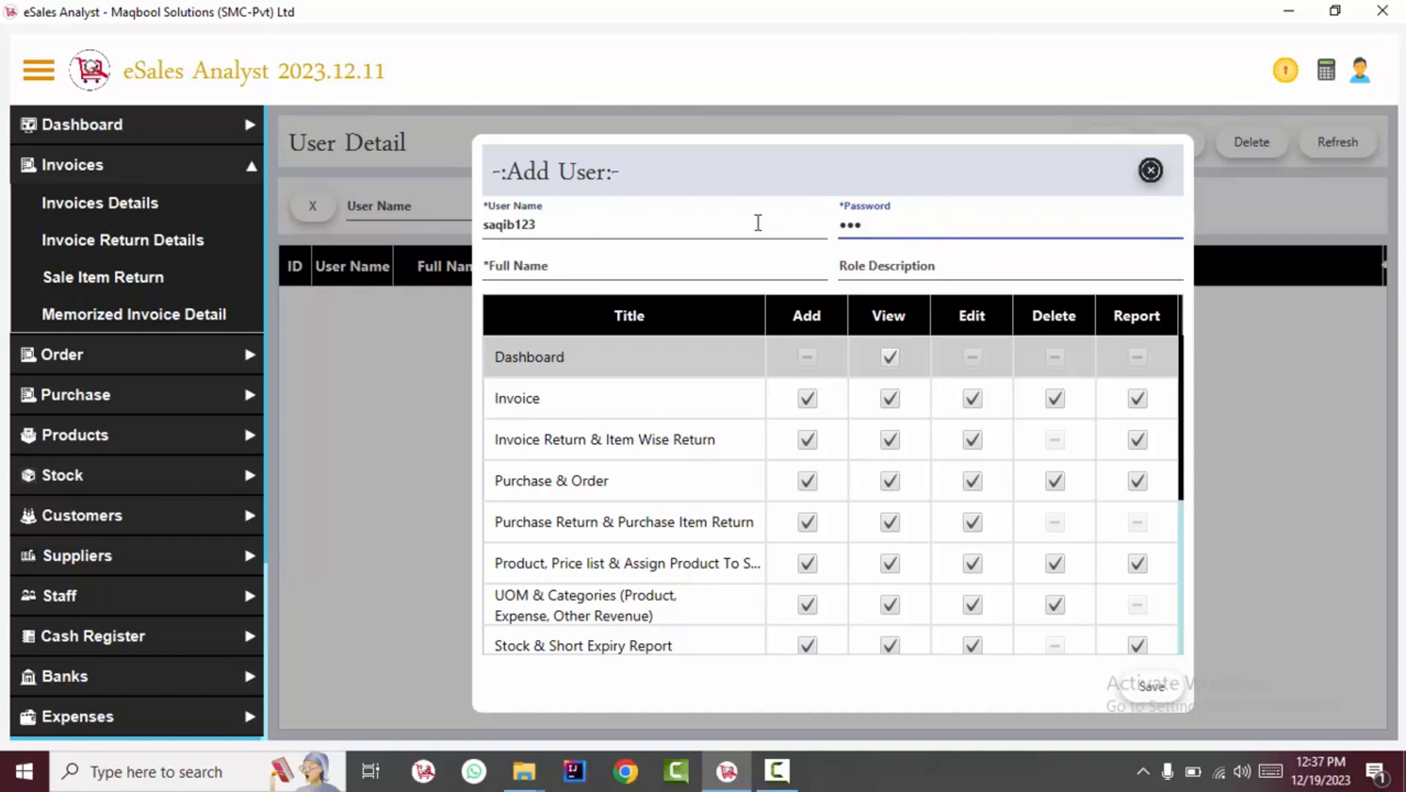
click(606, 268)
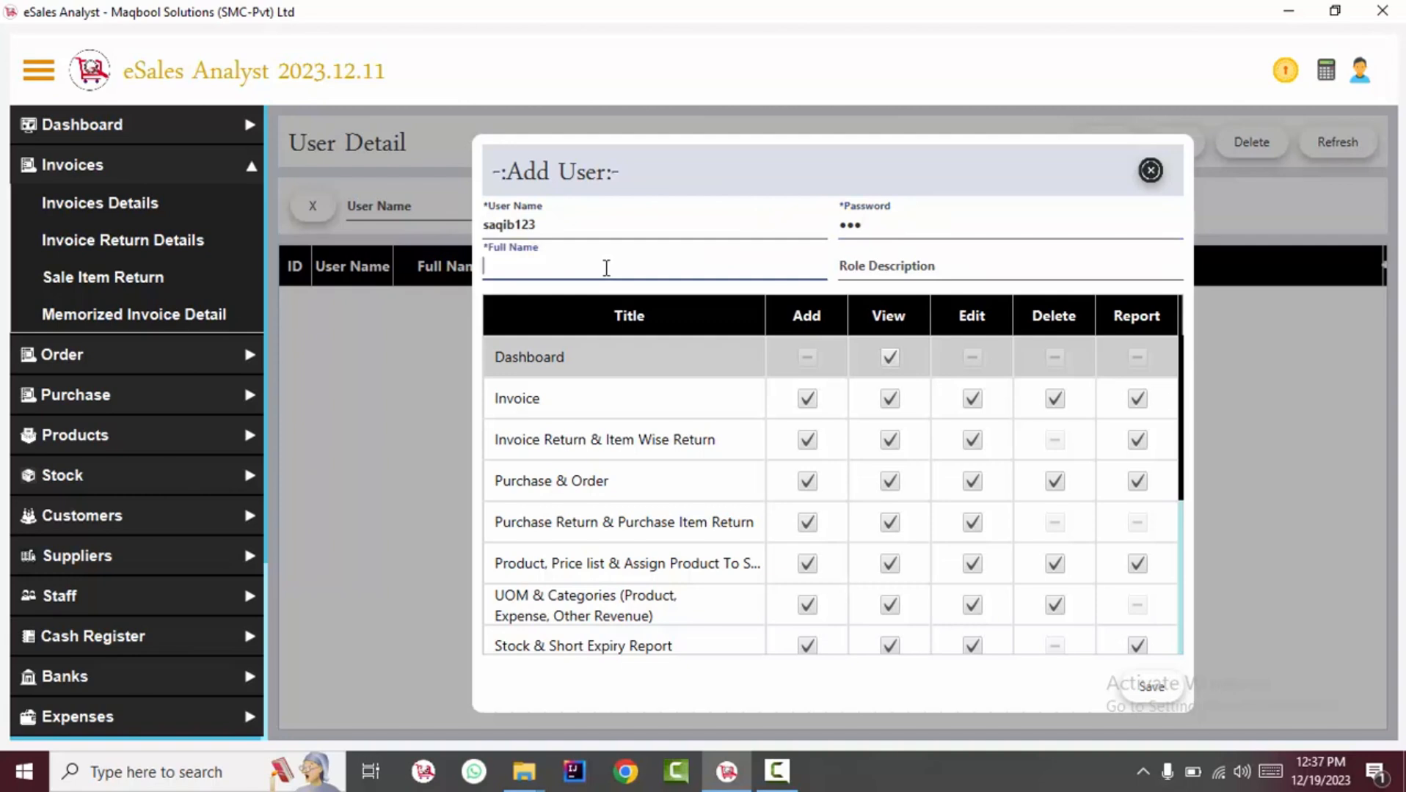
Set the role description to 'cashier', replacing the earlier salesman and accountant entries.
click(908, 273)
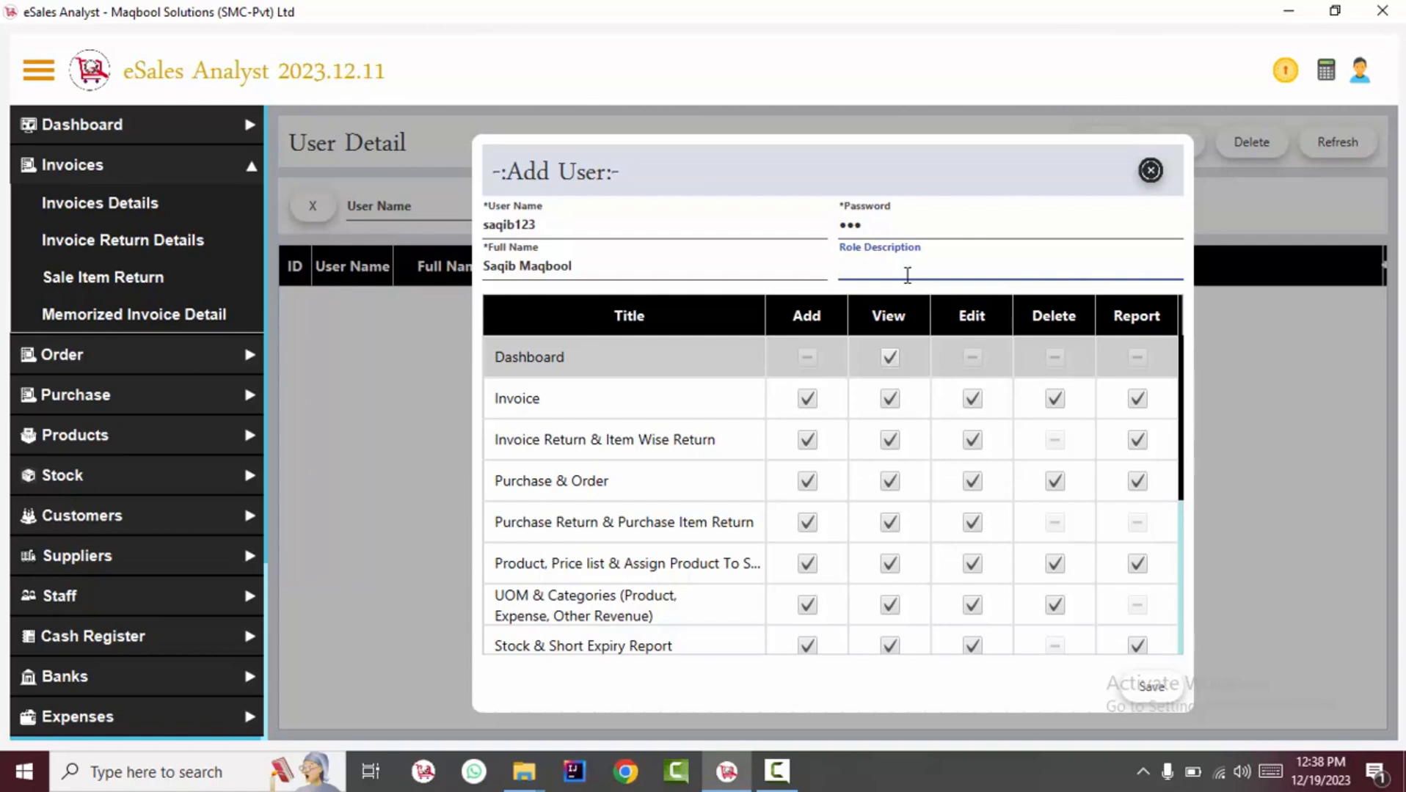
text(salesman)
key(ctrl+a)
text(accountant)
key(ctrl+a)
text(cashier)
Clear View access on the Dashboard and Invoice permission rows.
click(719, 371)
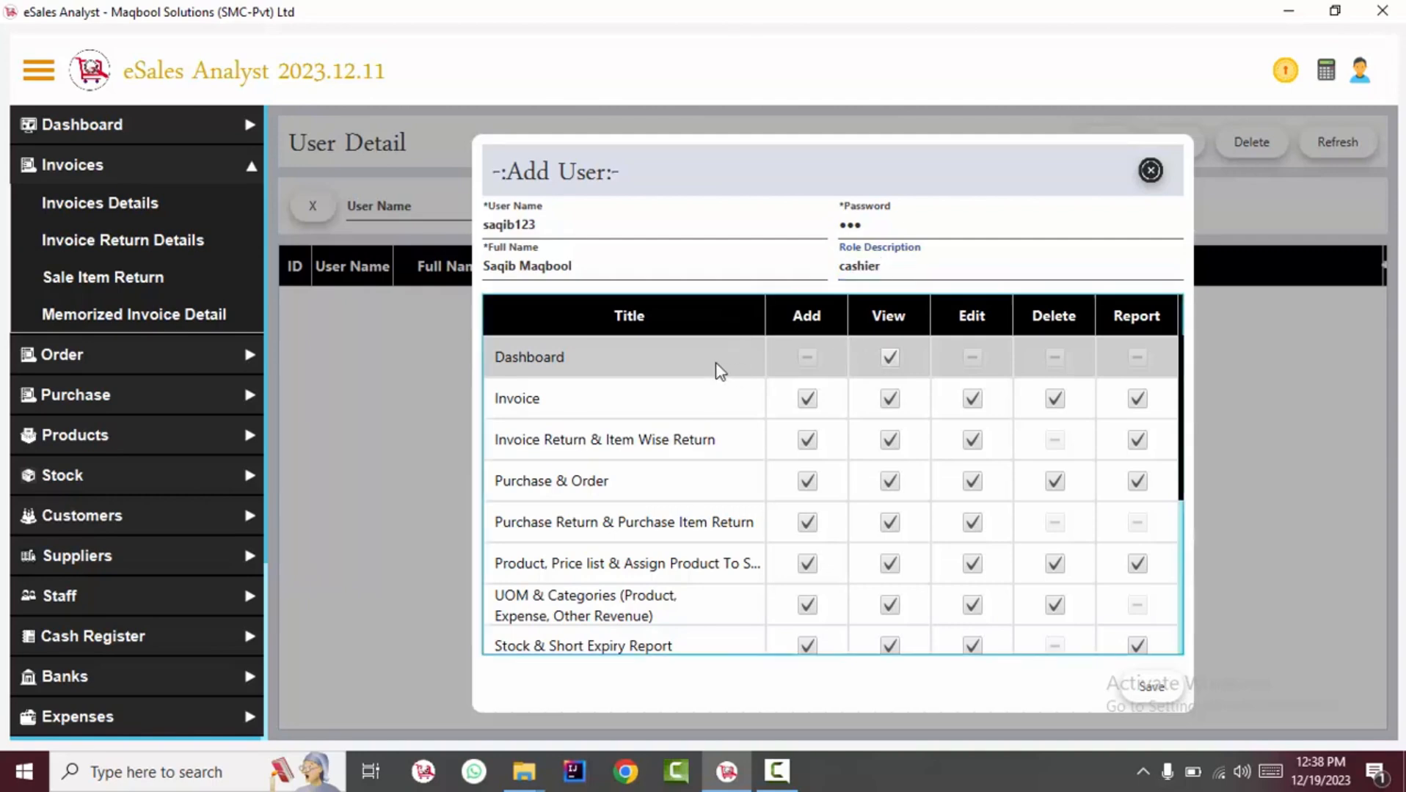
key(Down)
key(Down)
key(Down)
key(Down)
key(Down)
key(Down)
key(Down)
key(Down)
key(Down)
key(Down)
key(Down)
key(Down)
key(Down)
key(Down)
key(Up)
key(Up)
key(Up)
key(Up)
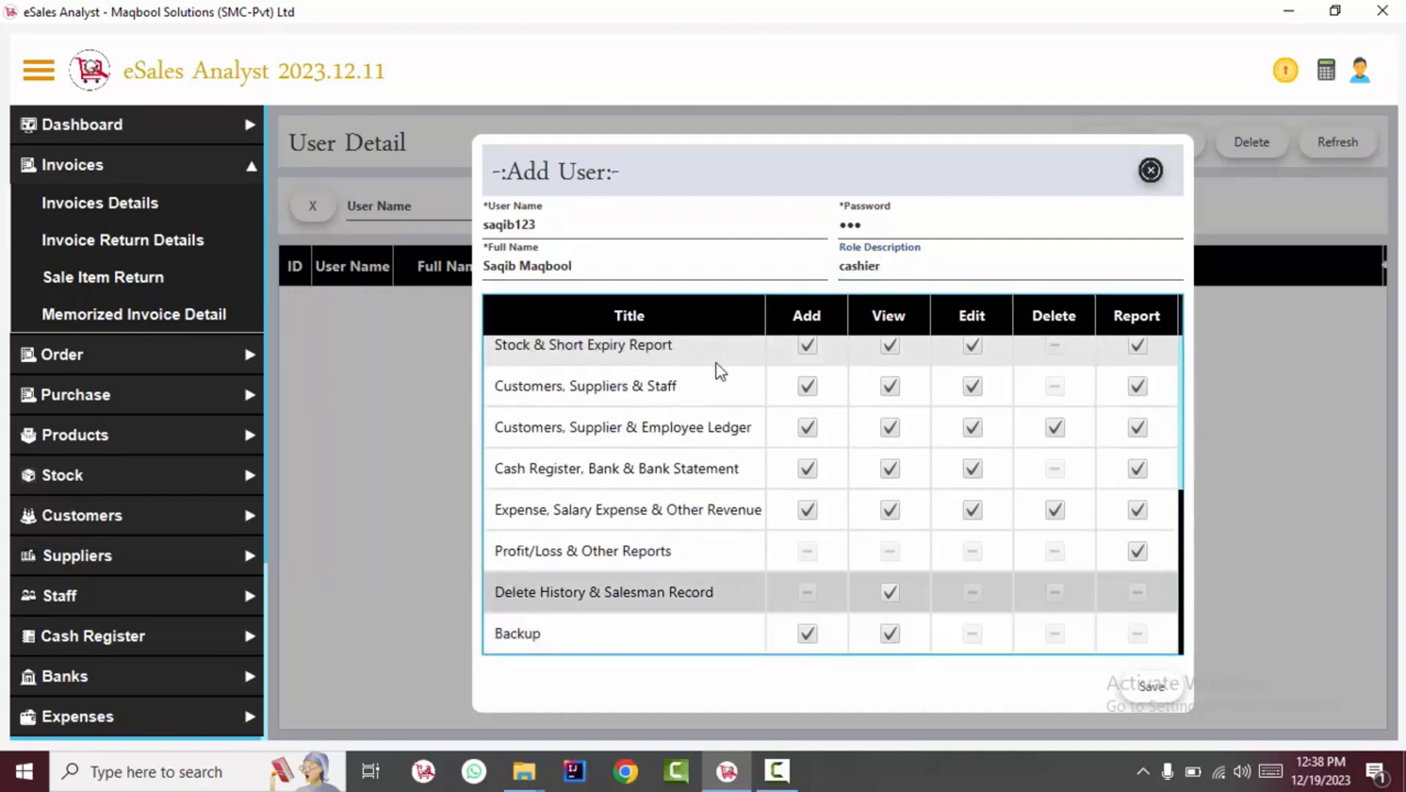
key(Up)
key(Up)
key(Up)
key(Up)
key(Up)
key(Up)
key(Up)
key(Up)
key(Up)
key(Up)
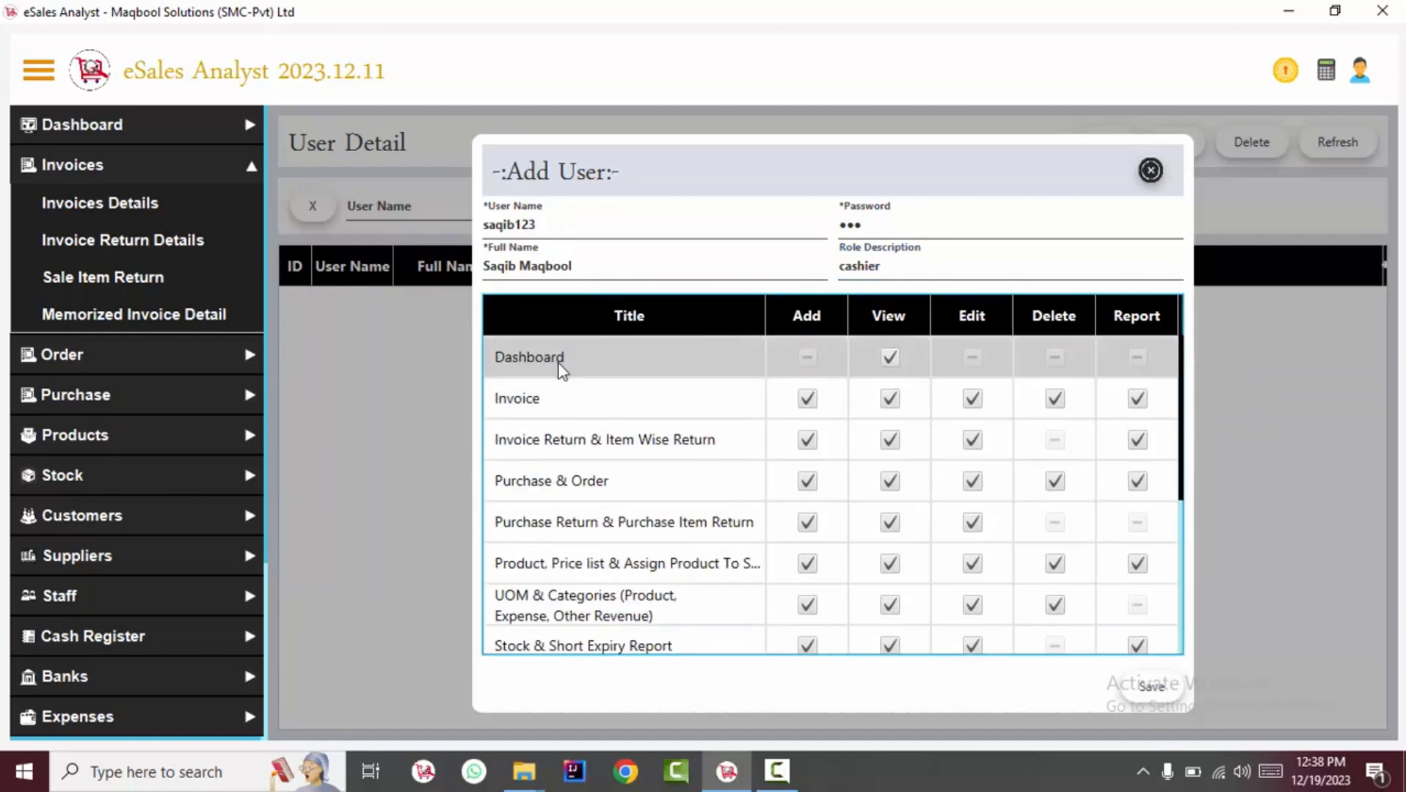
click(889, 358)
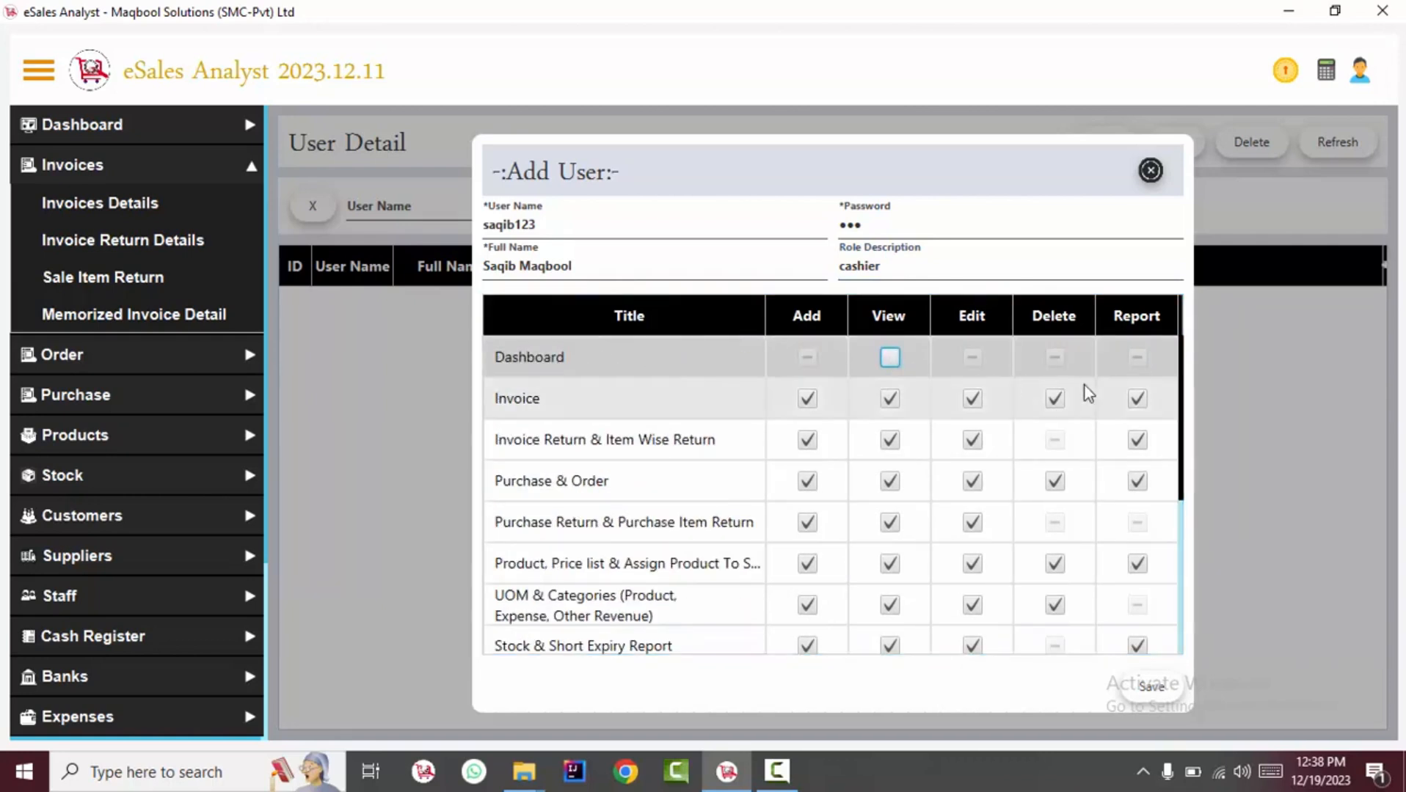
drag(1182, 375, 1183, 390)
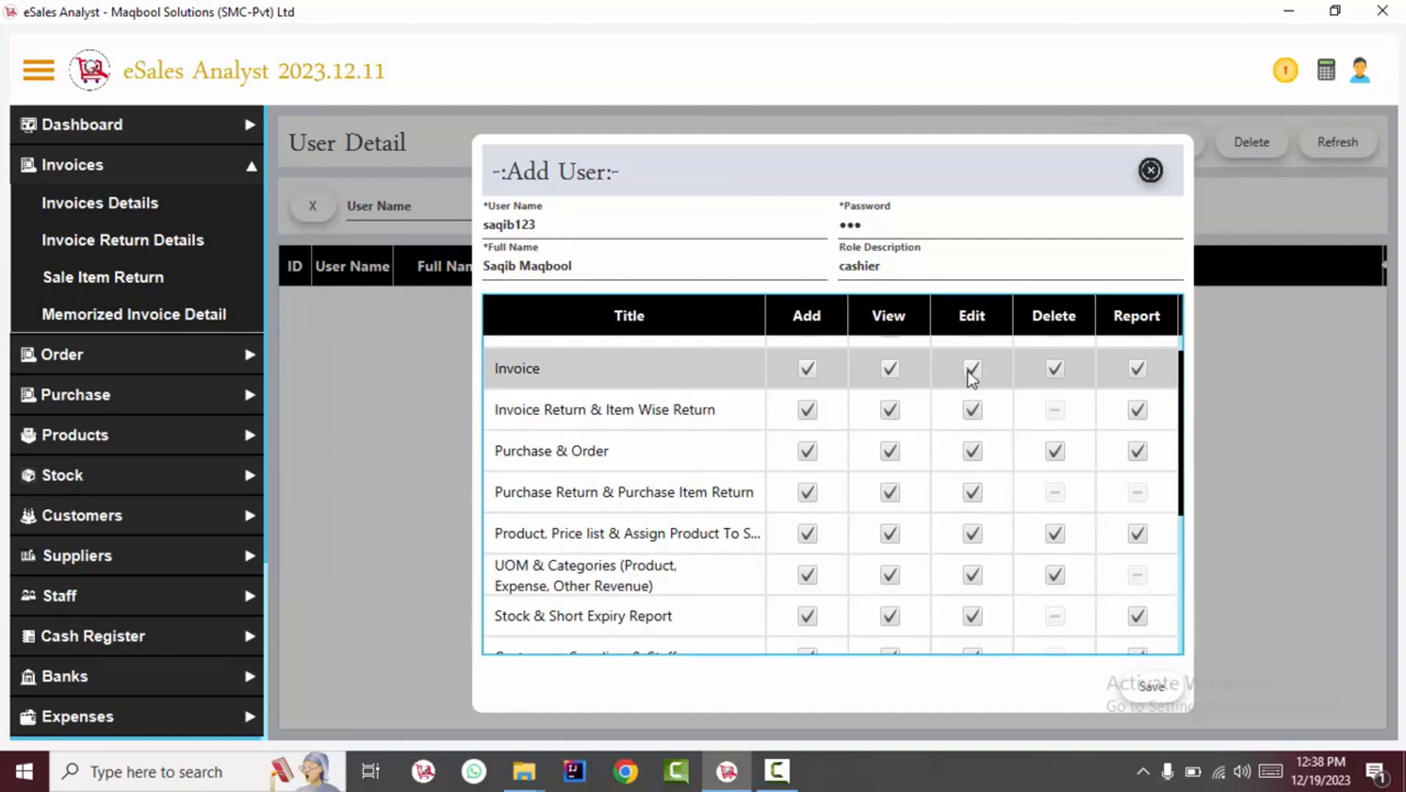
drag(1174, 377, 1180, 325)
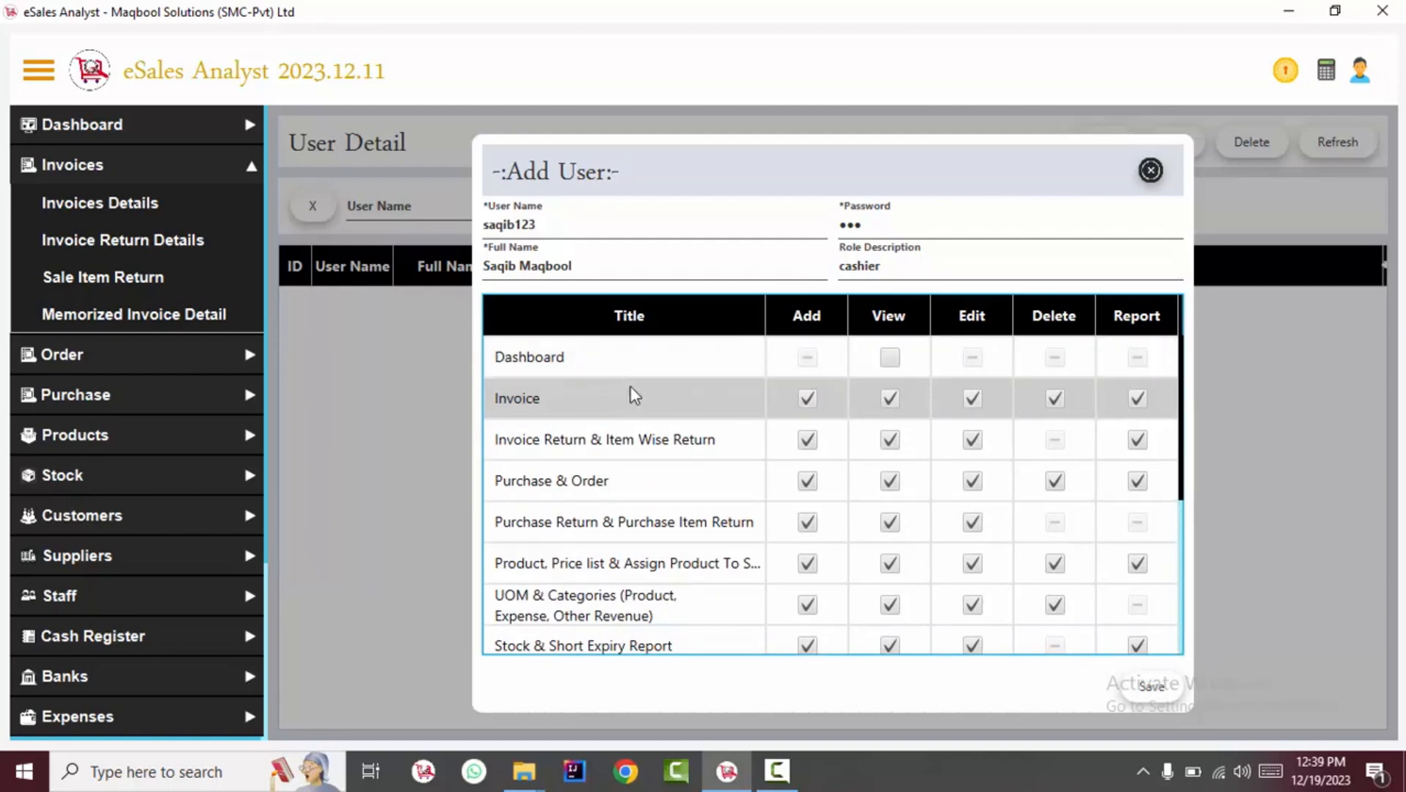
click(889, 398)
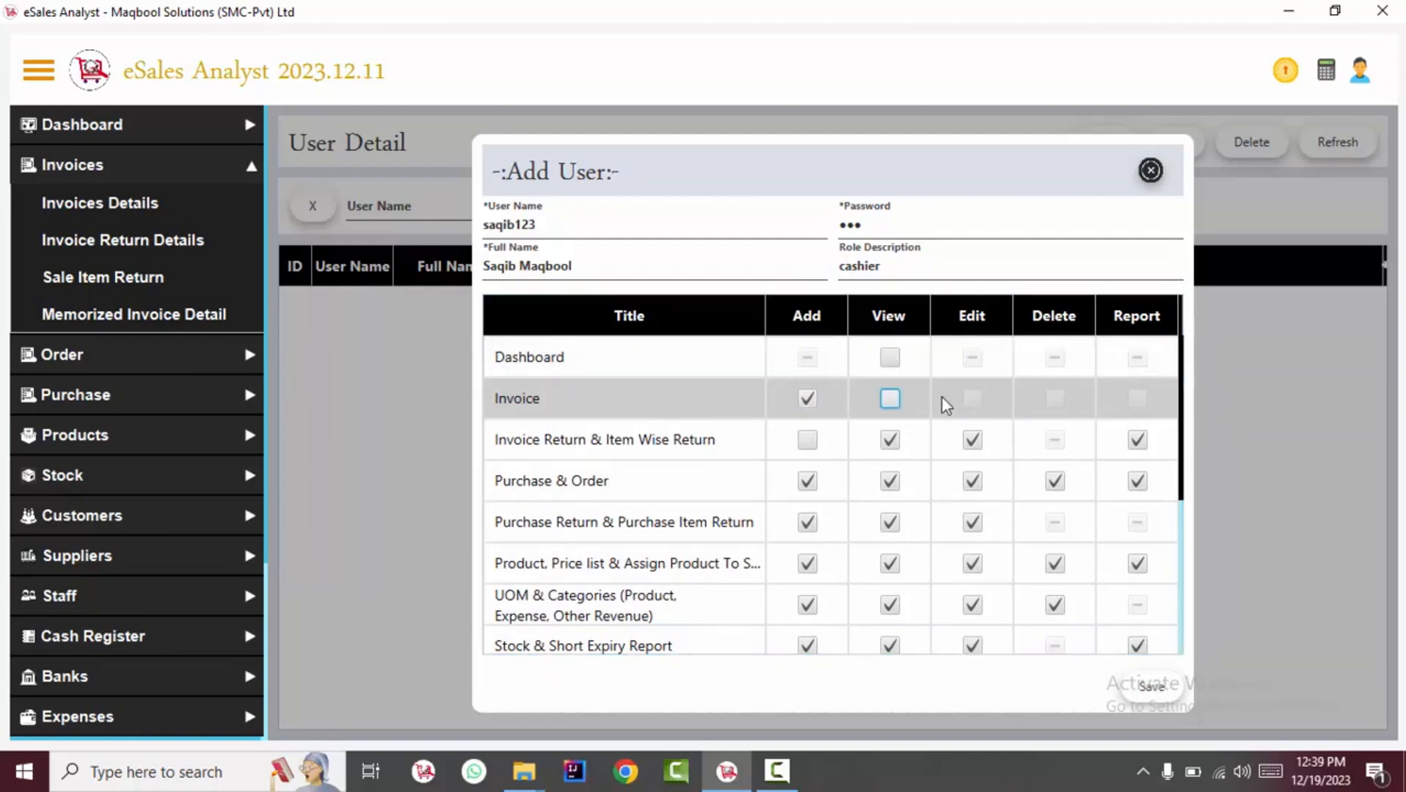
Re-allow viewing invoices but remove the Edit and Delete invoice permissions.
click(890, 398)
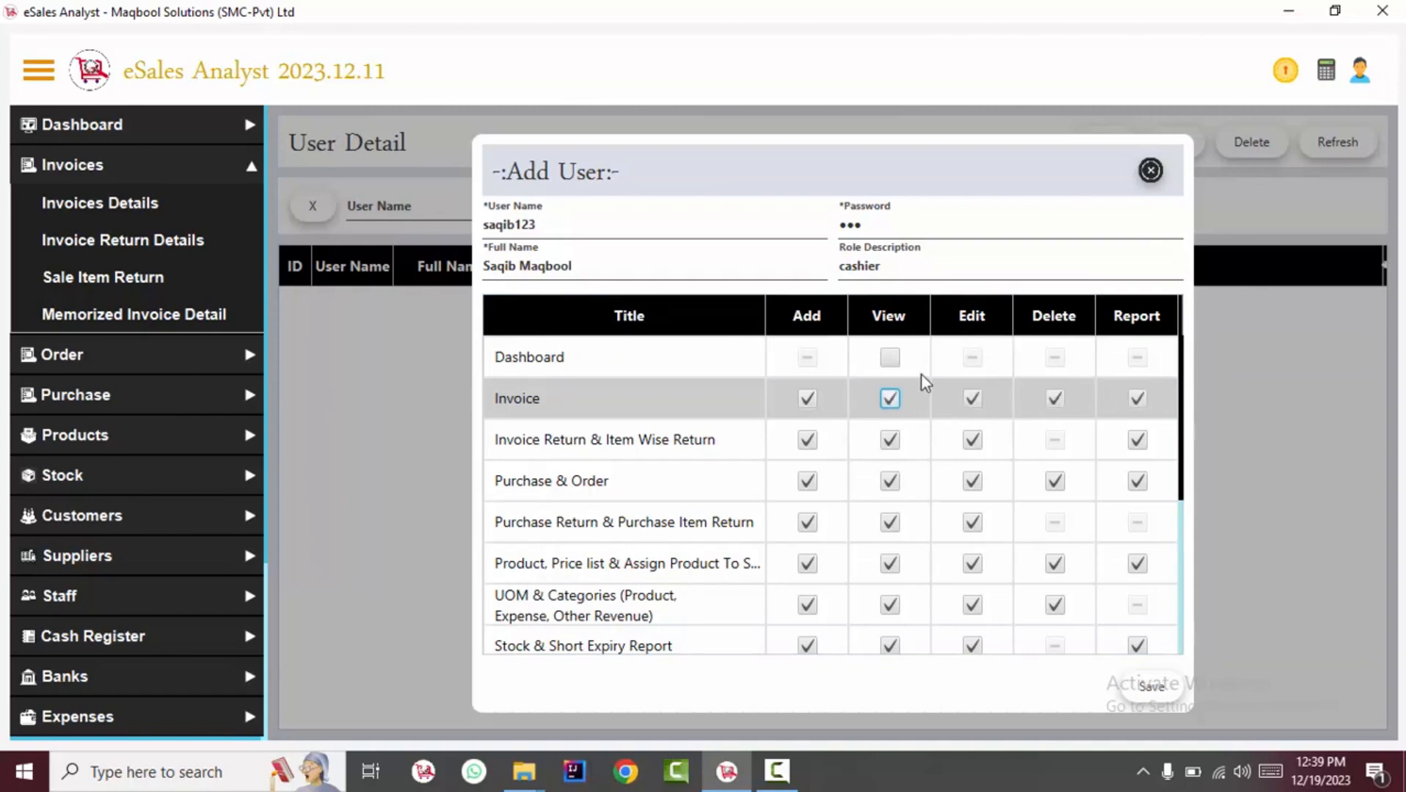
click(973, 398)
click(1051, 402)
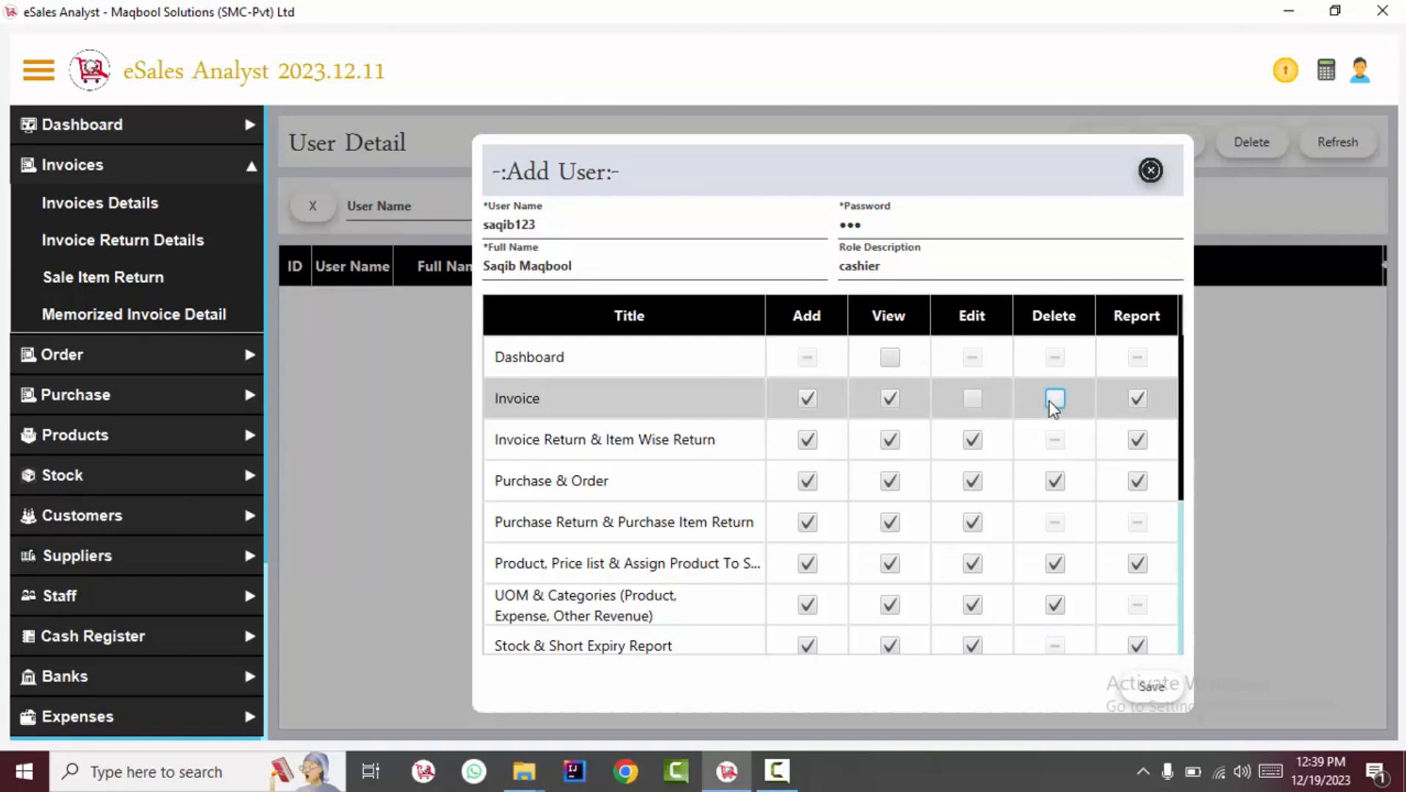
Remove View and Add for Invoice Return & Item Wise Return and Purchase & Order.
click(693, 441)
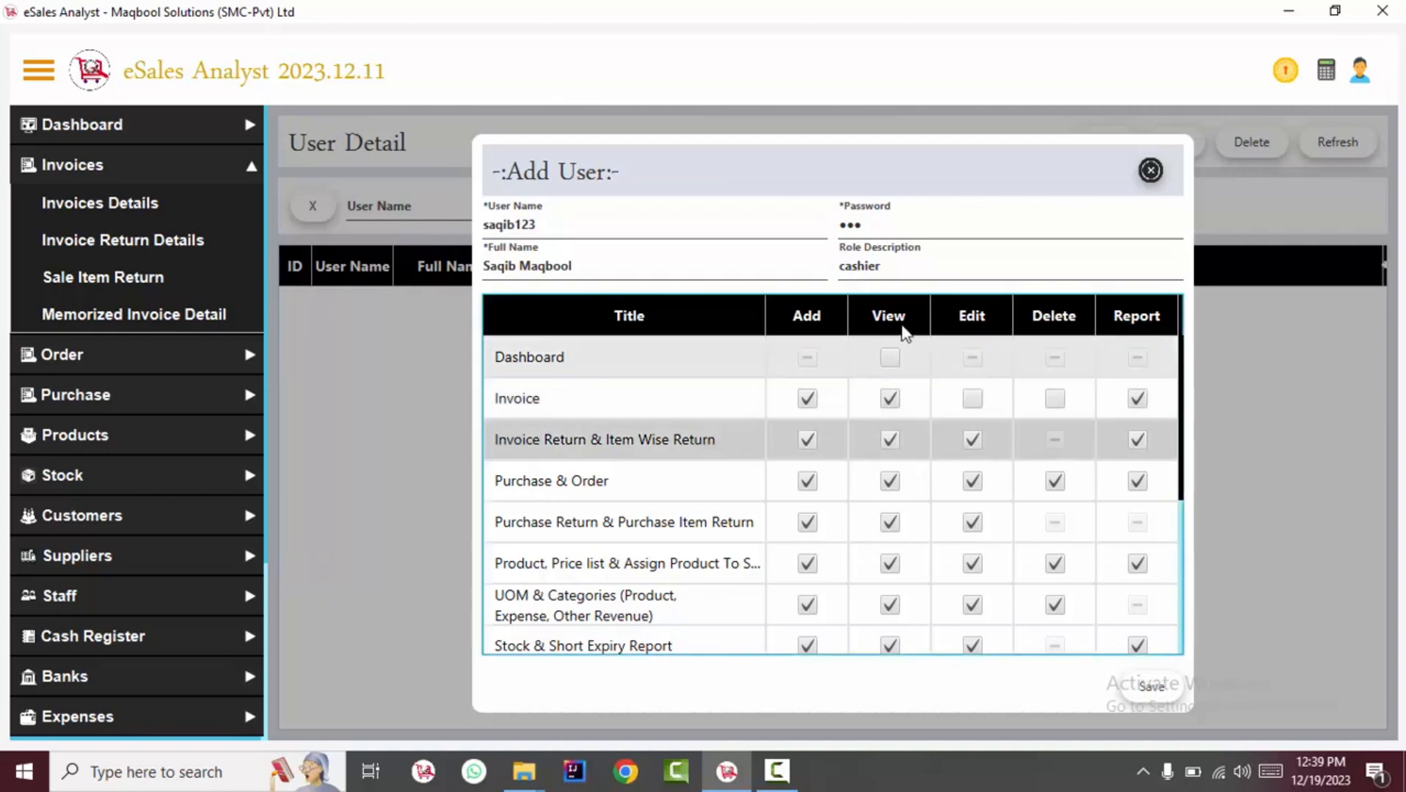
click(889, 443)
click(808, 442)
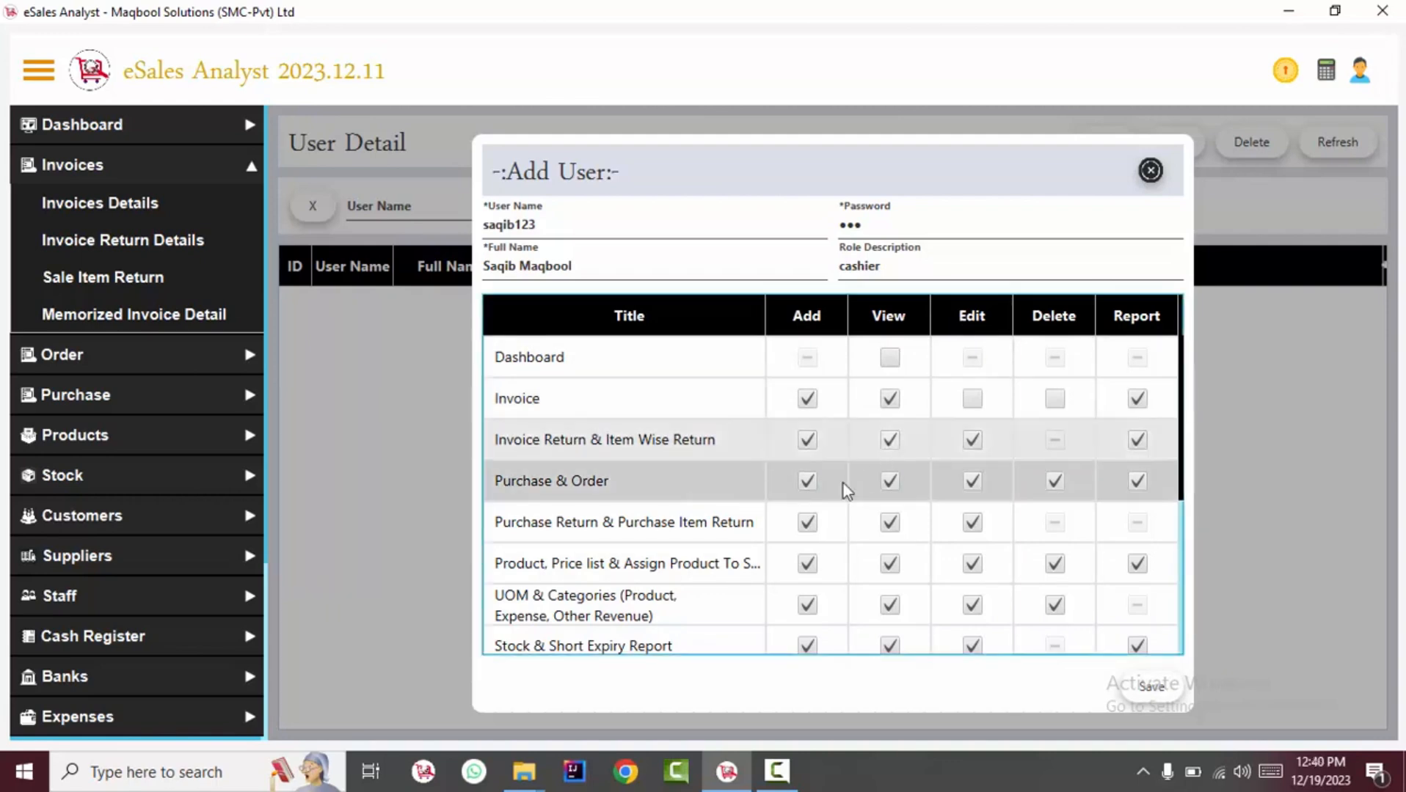
click(807, 481)
click(889, 481)
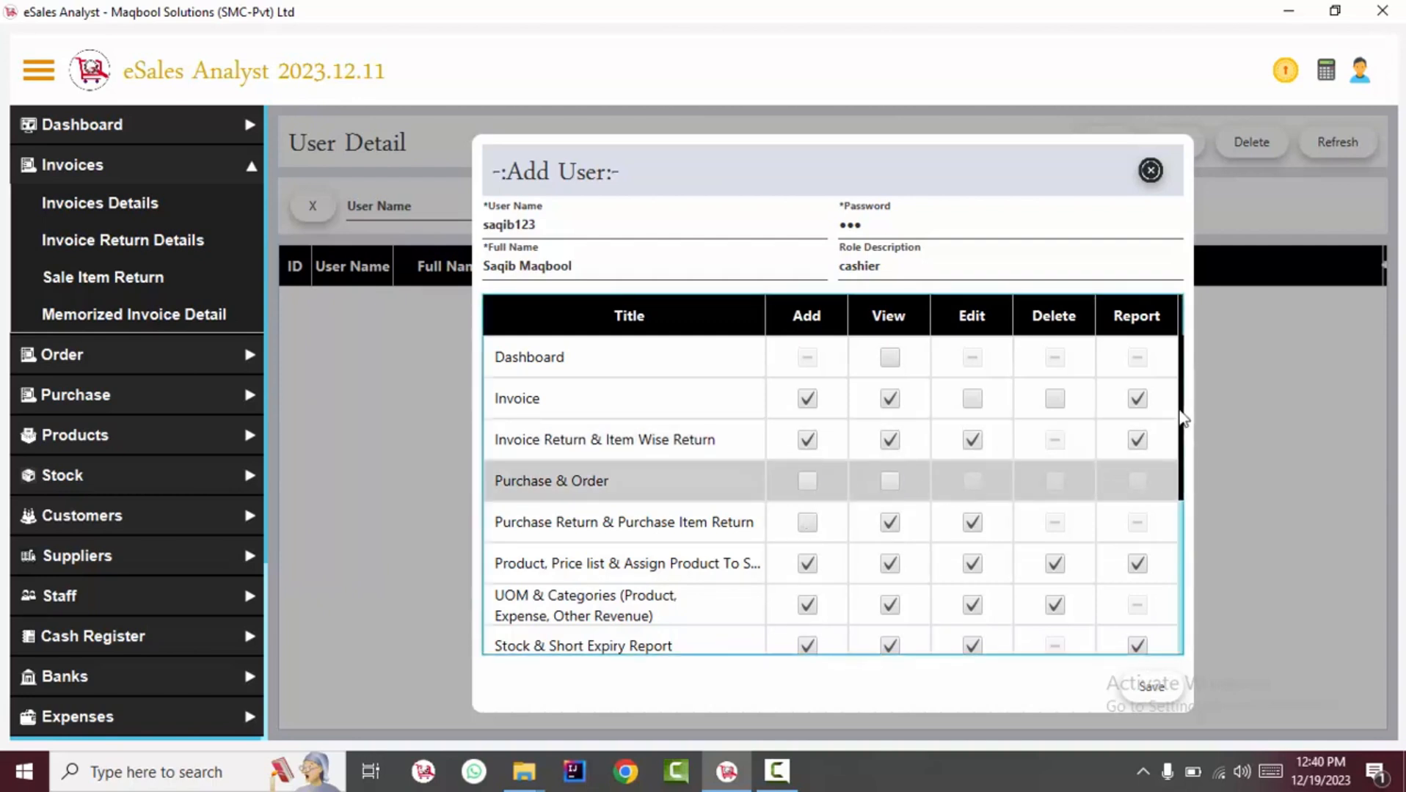
scroll(1185, 422, down, 1)
Restore Add on purchase returns; clear Stock & Short Expiry Report and cash register/bank statement rights.
click(807, 469)
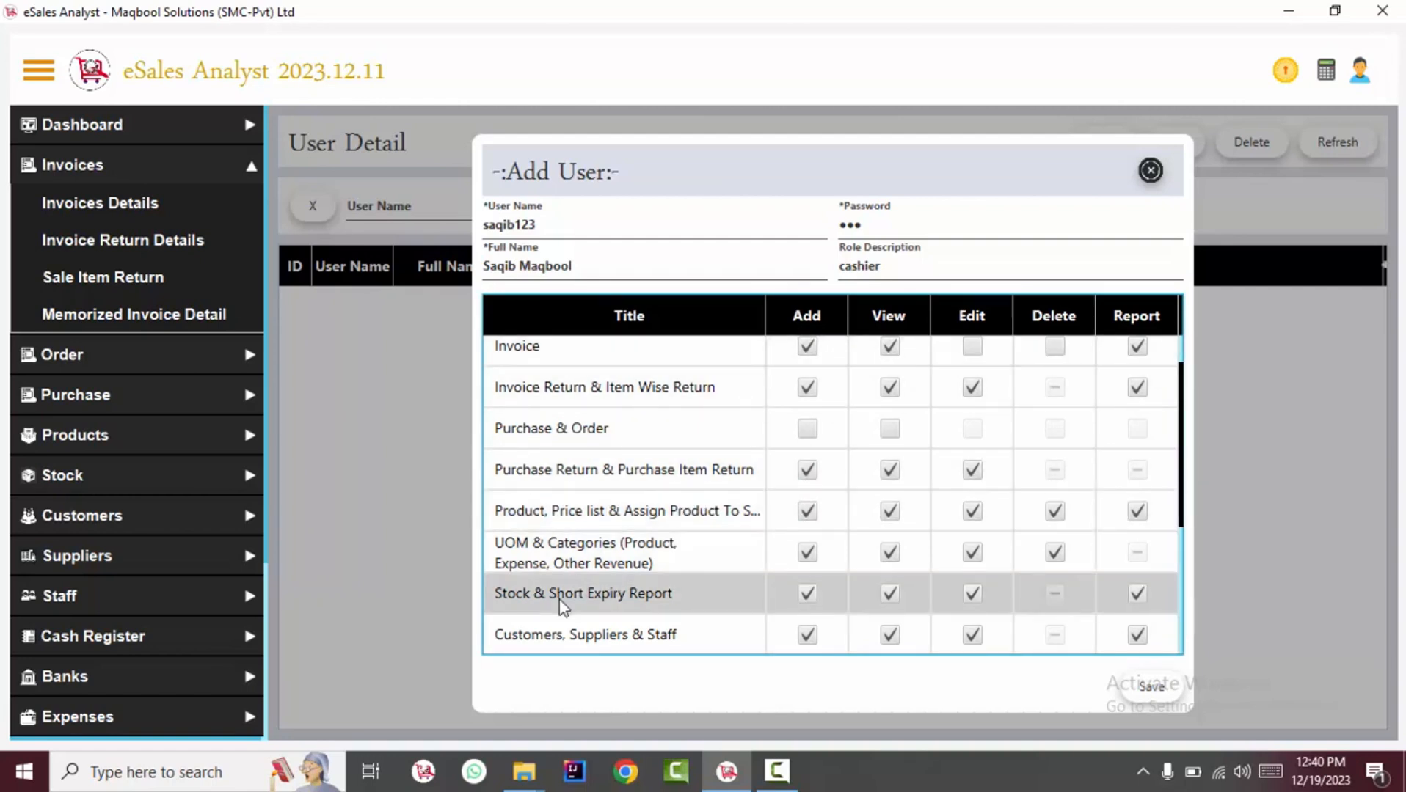
click(807, 598)
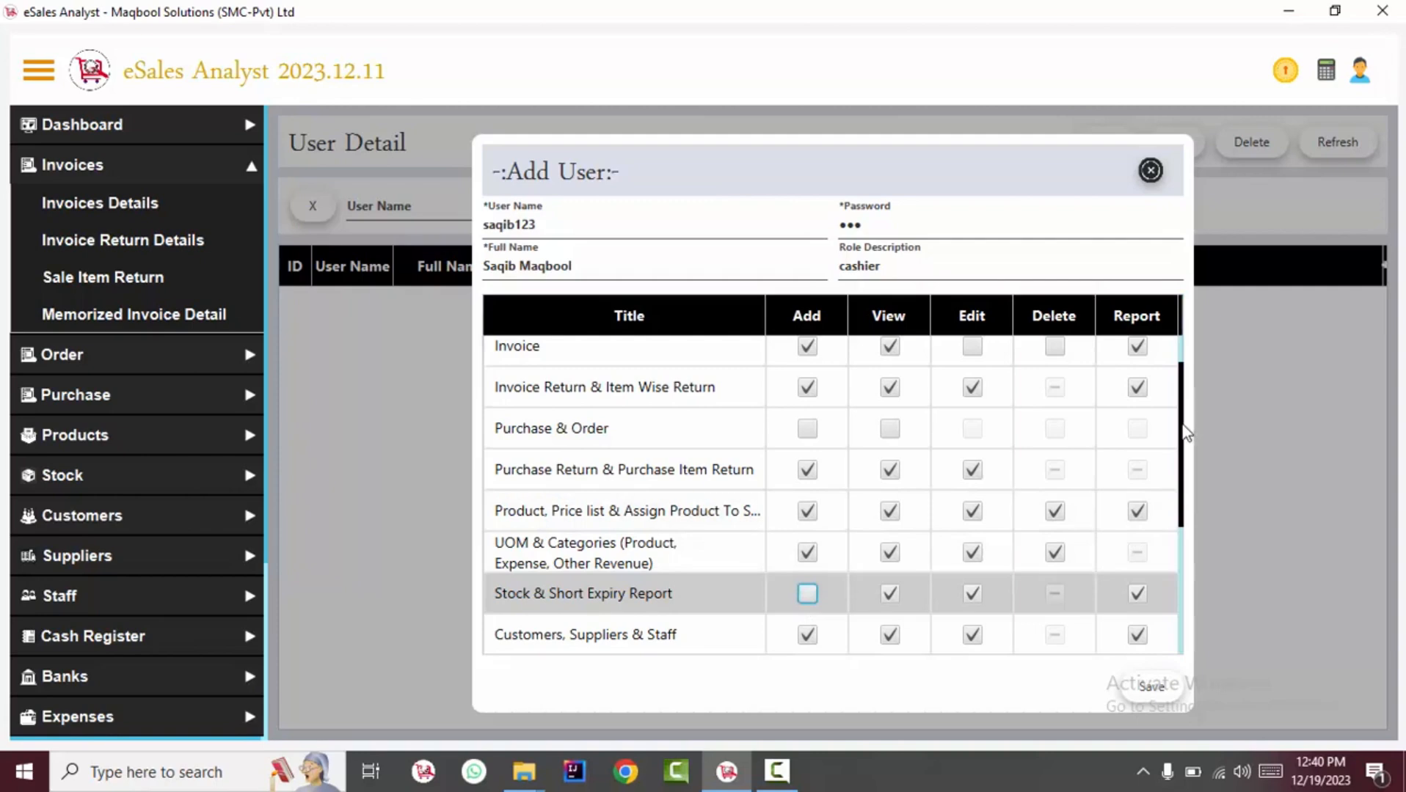
drag(1186, 432, 1179, 488)
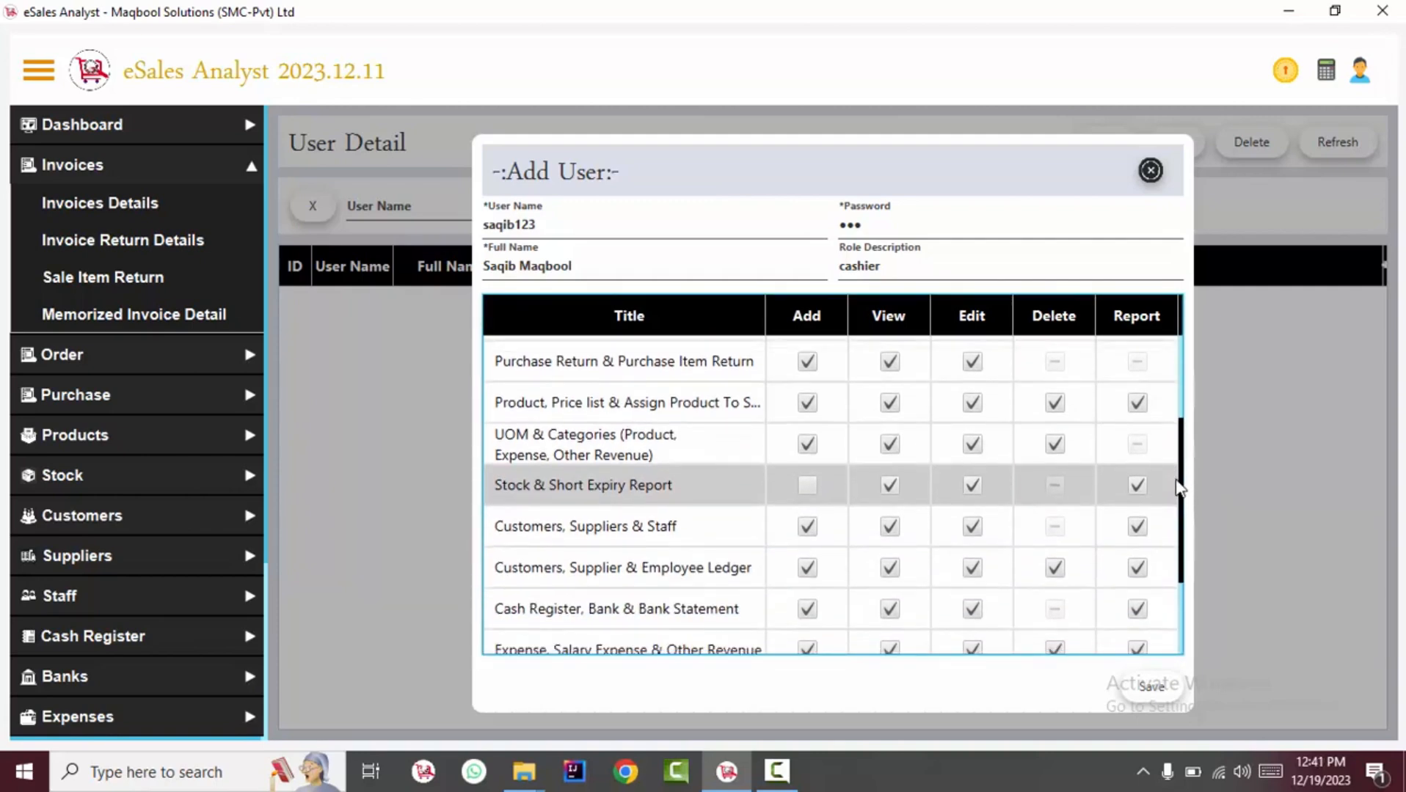
click(973, 489)
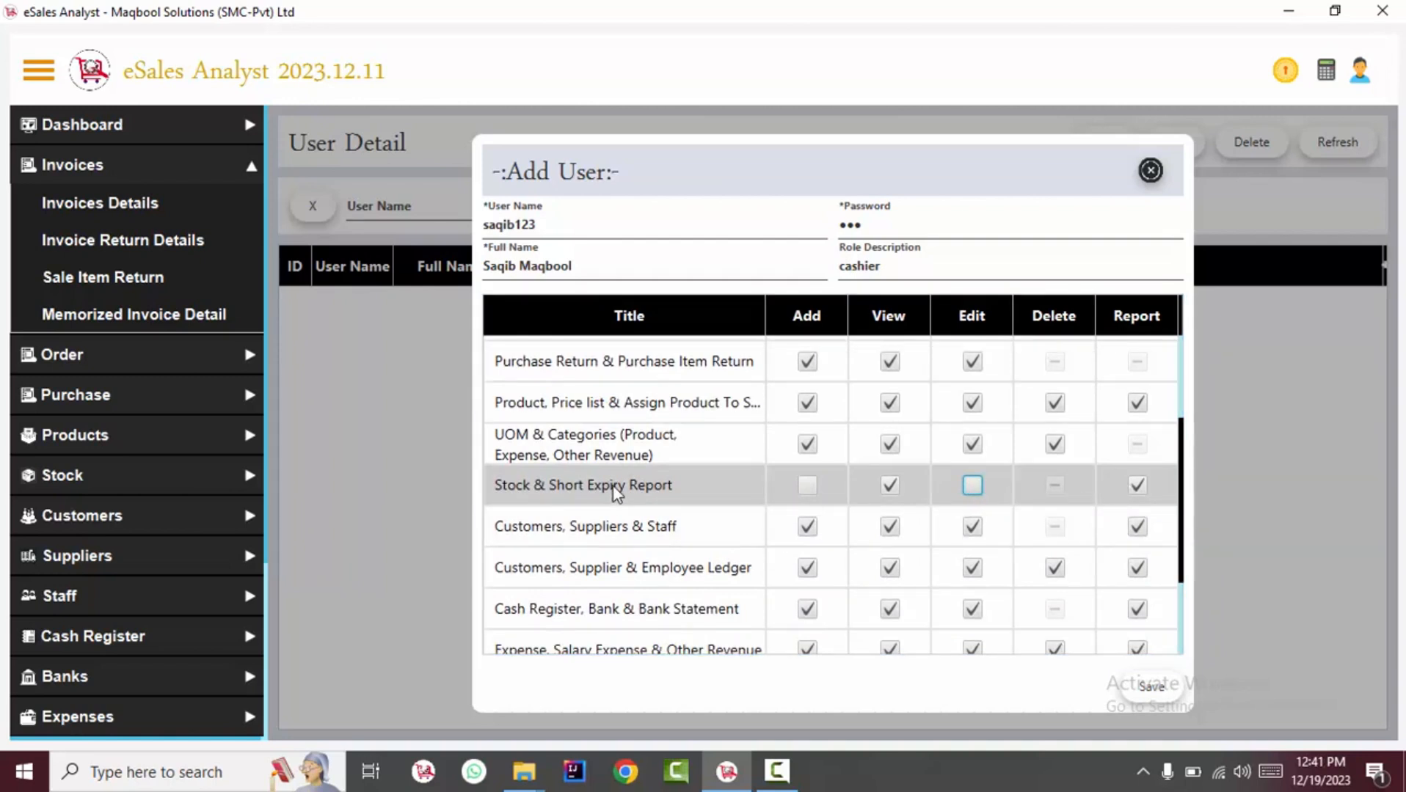
click(889, 485)
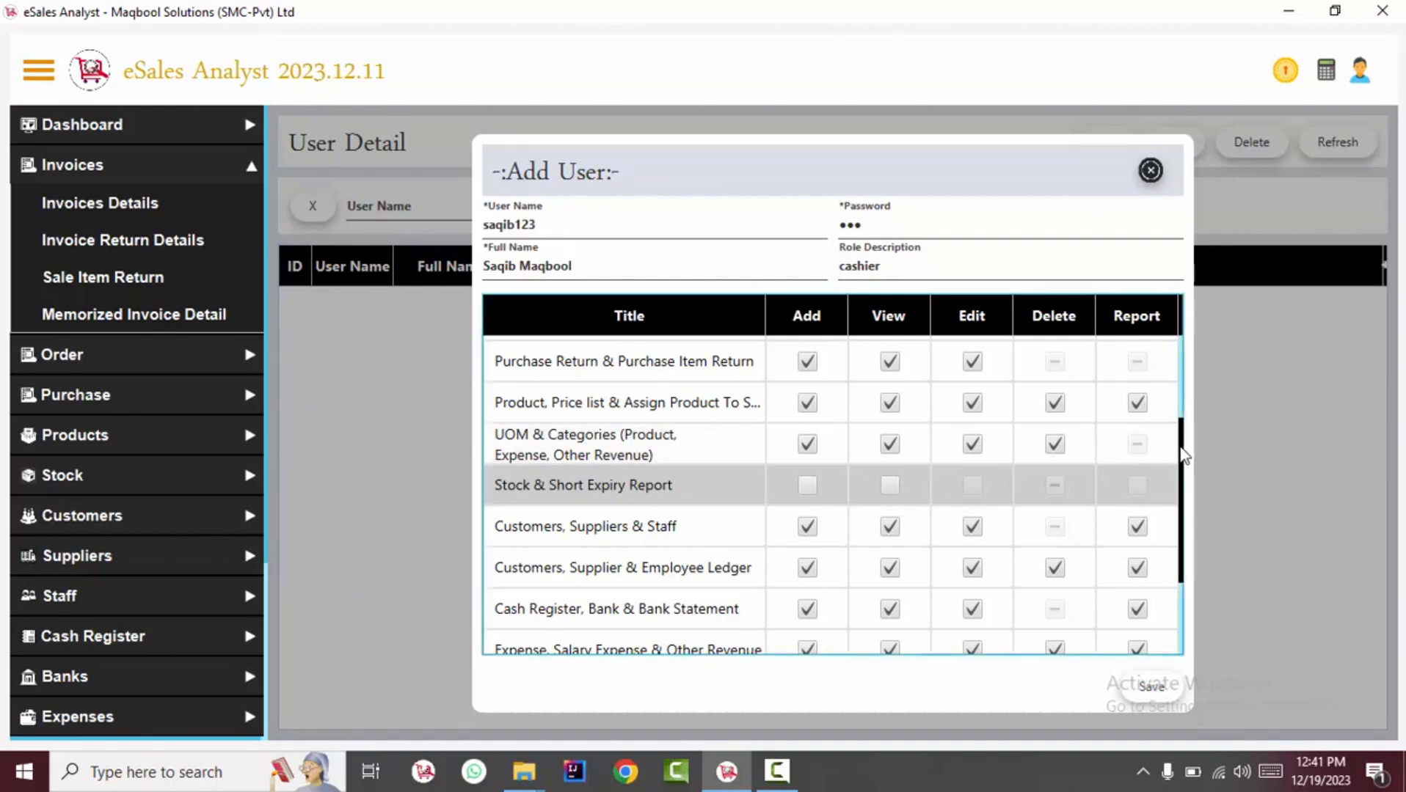
drag(1180, 451, 1183, 464)
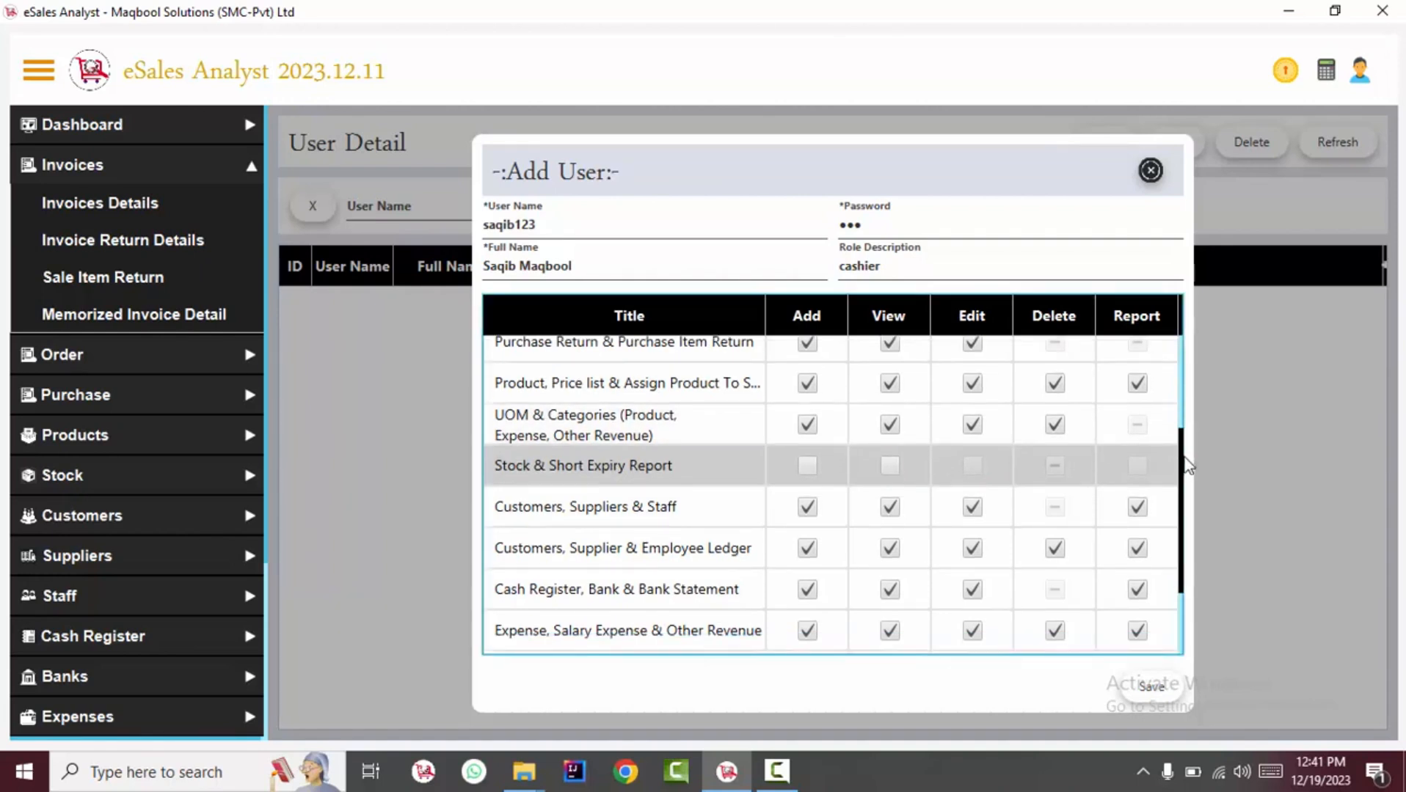
scroll(763, 449, down, 1)
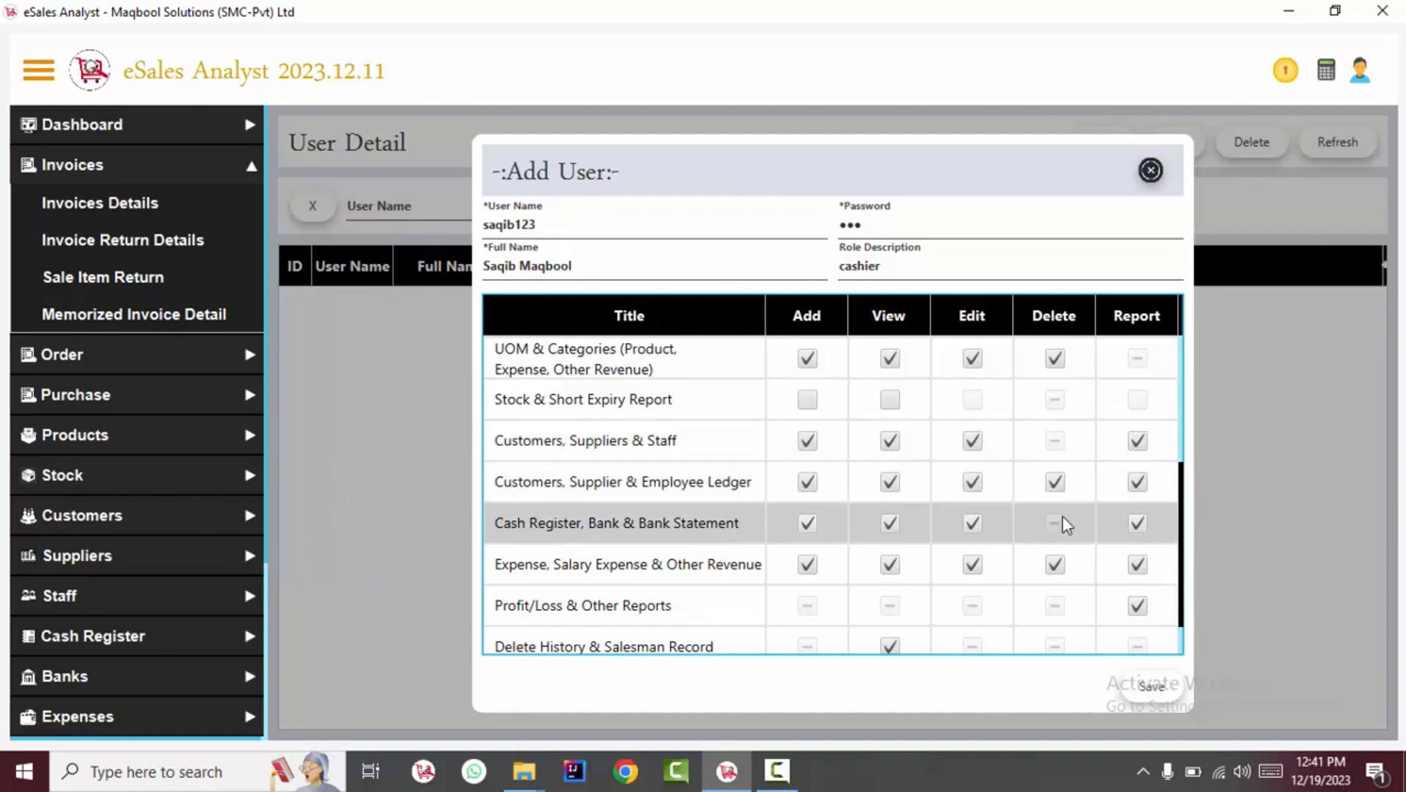
click(809, 524)
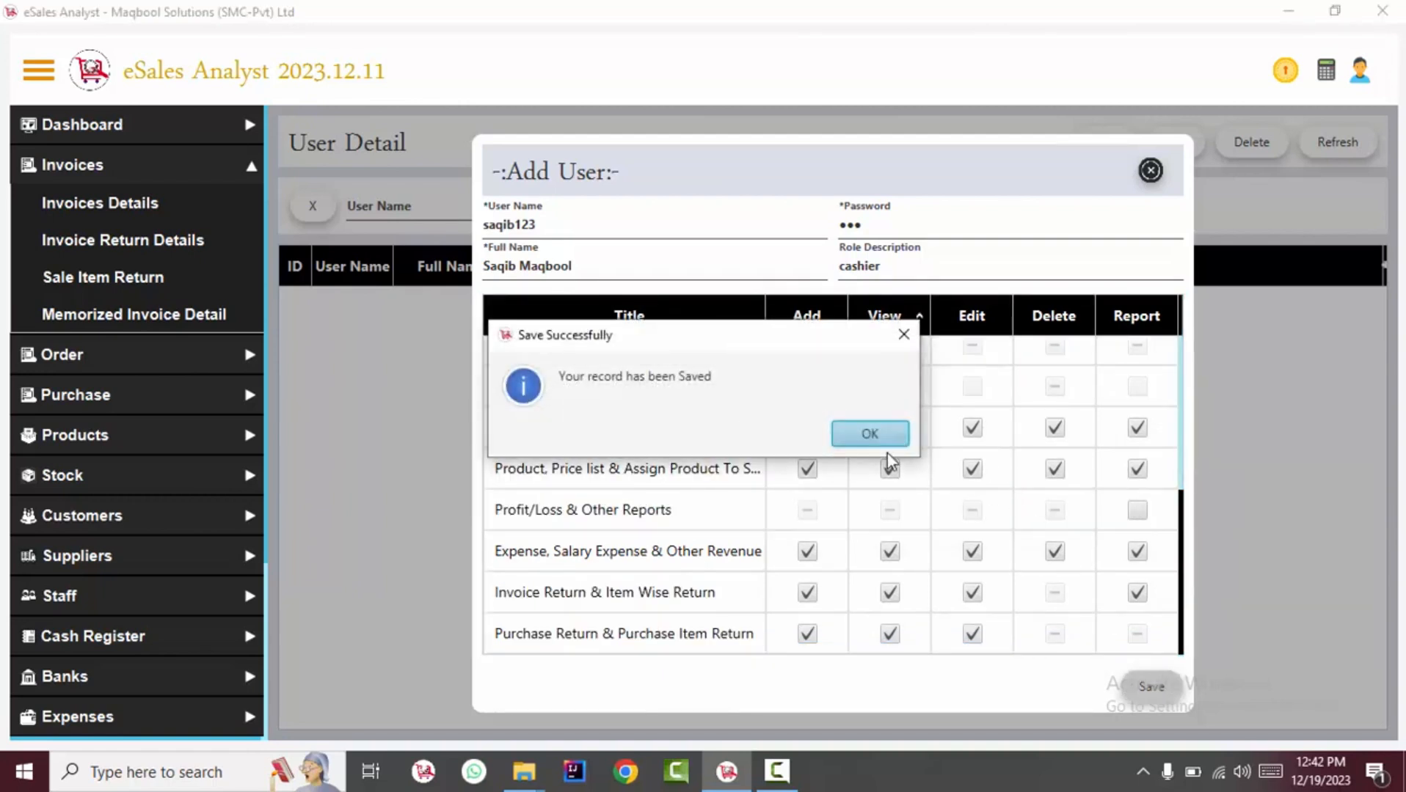
Save the cashier user, log in as it and test the Business Wise Profit/Loss report.
click(880, 440)
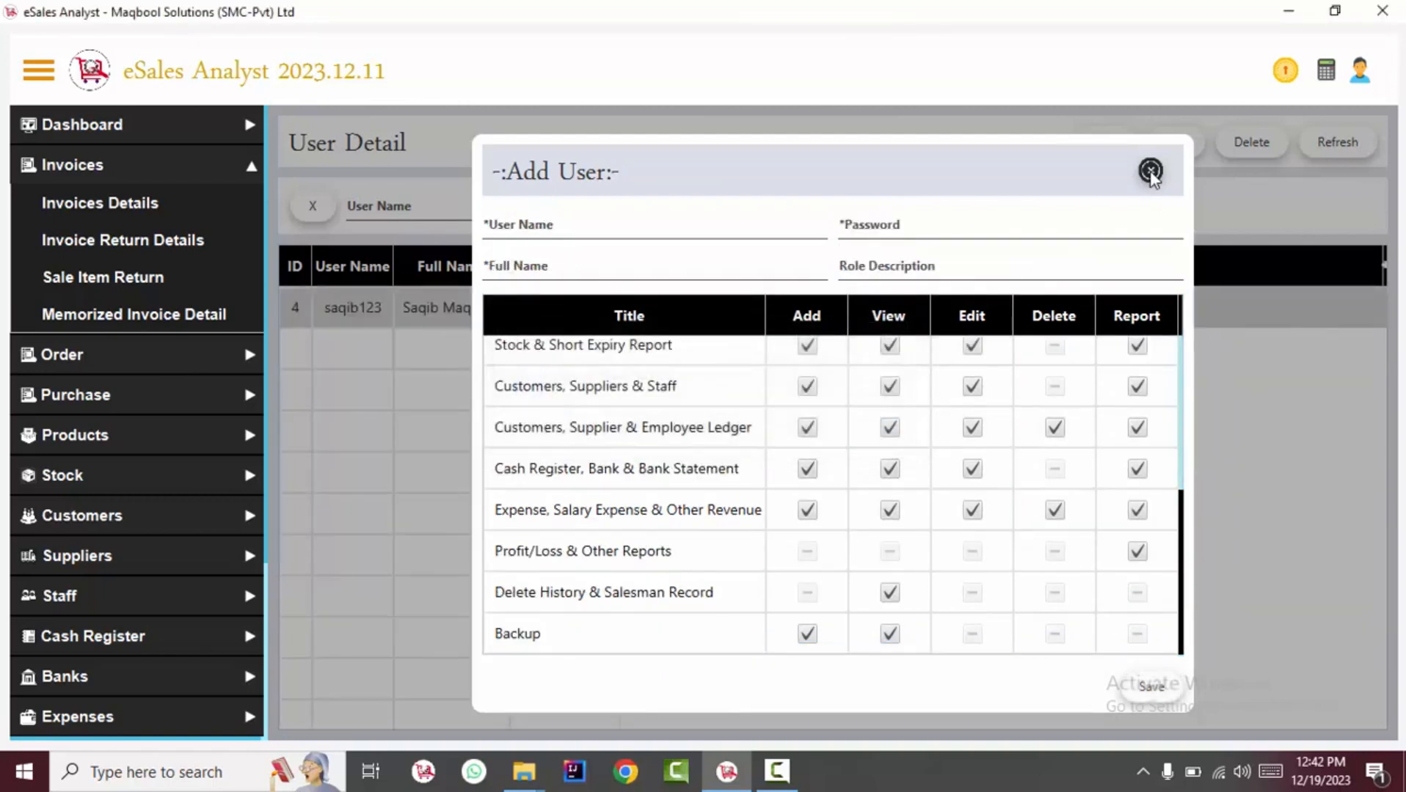
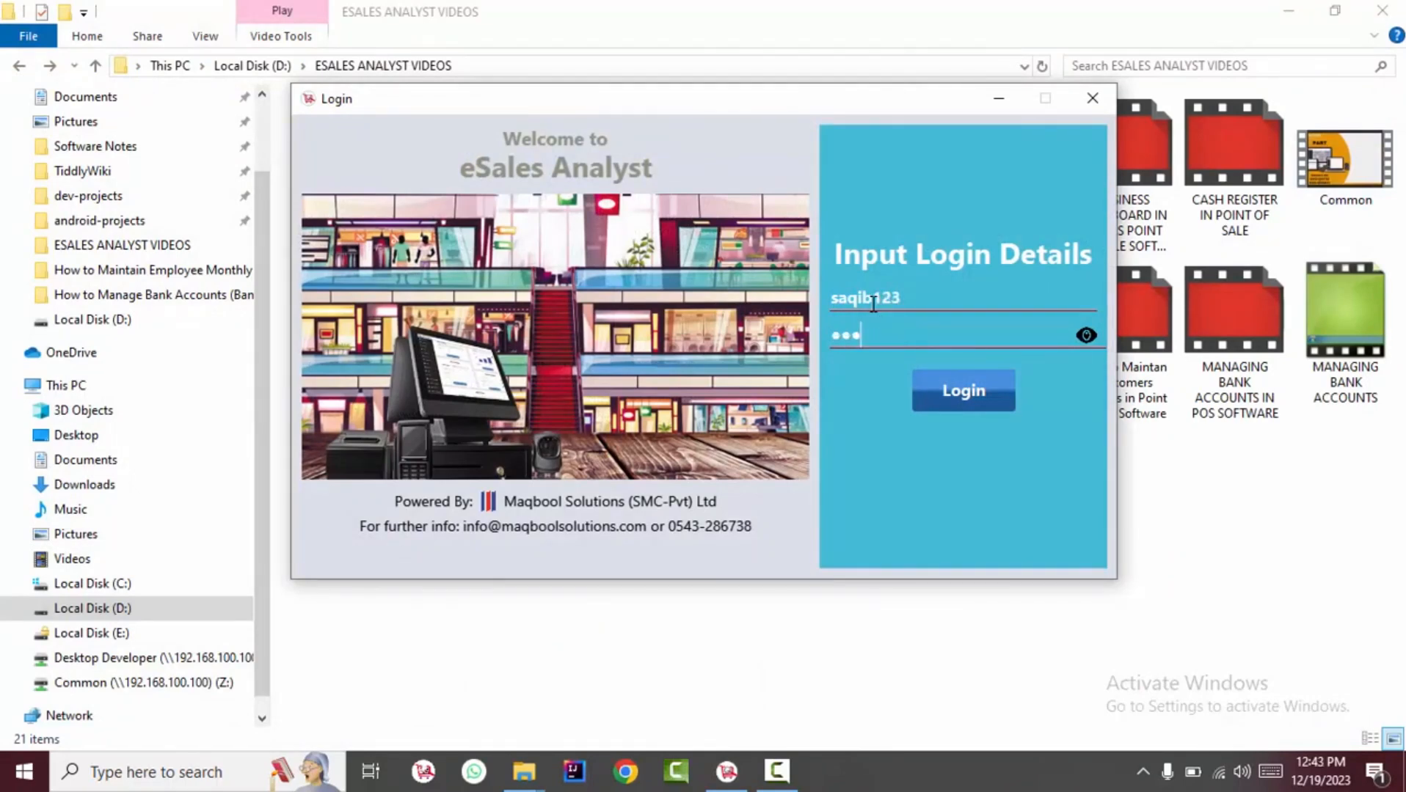
key(Return)
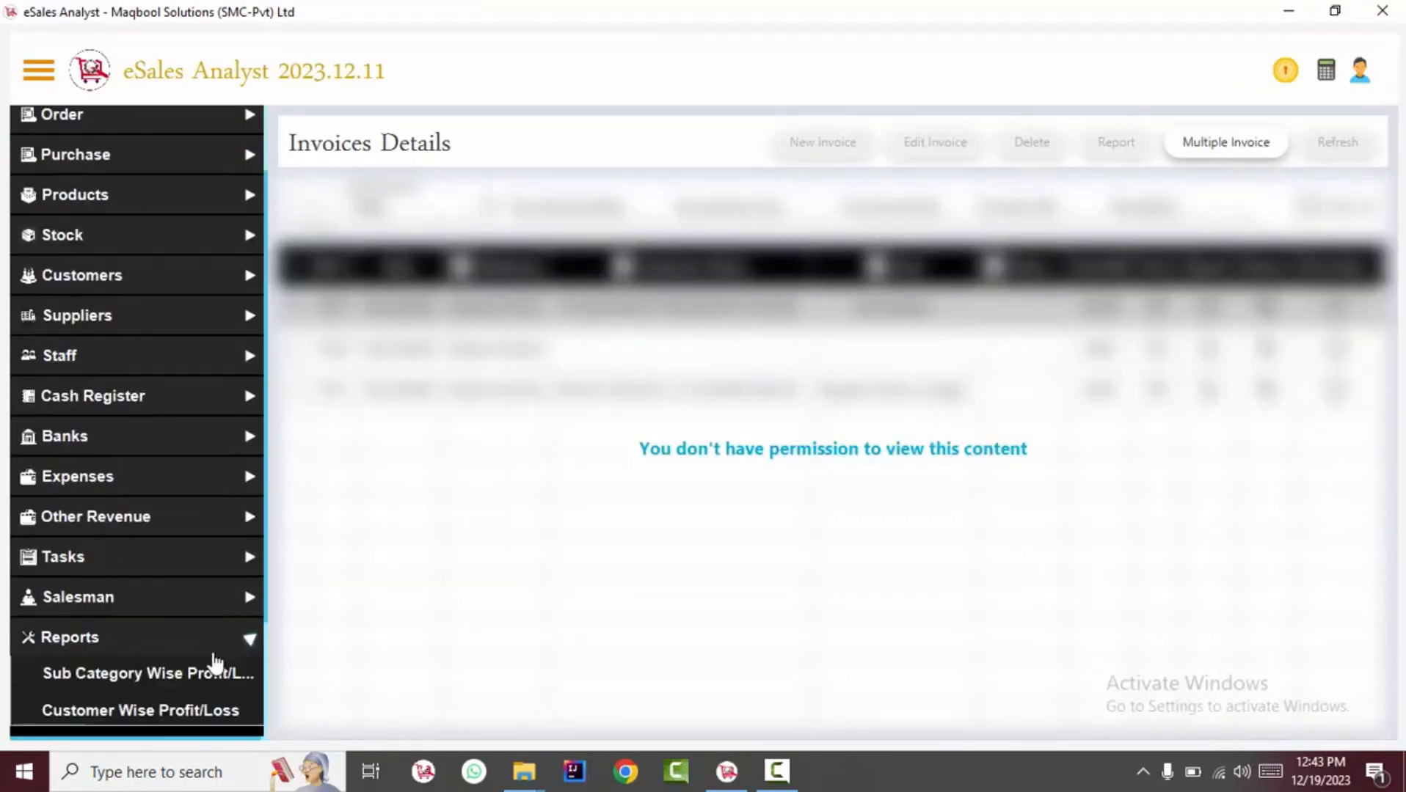
click(220, 673)
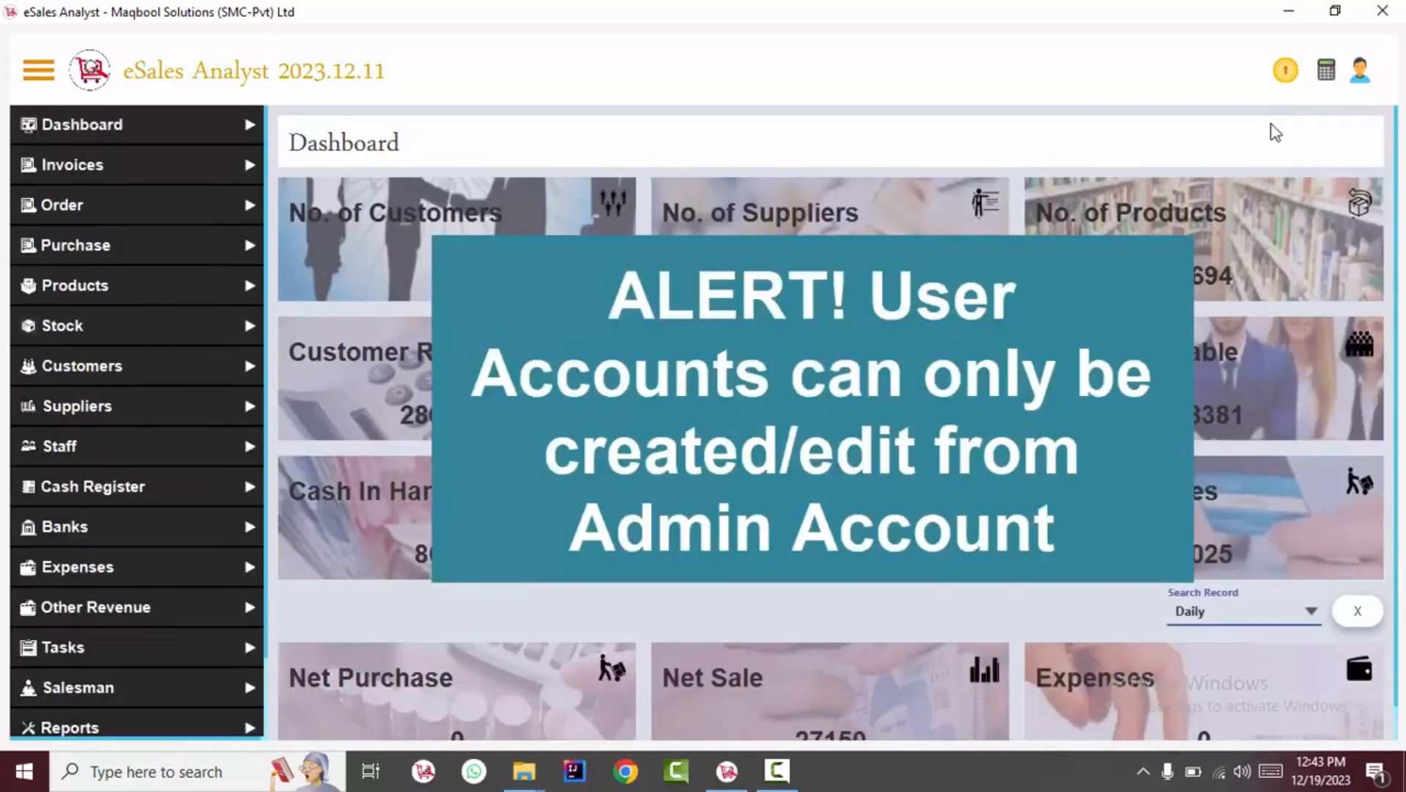
Return to the account options to reopen the cashier's user details.
click(1360, 70)
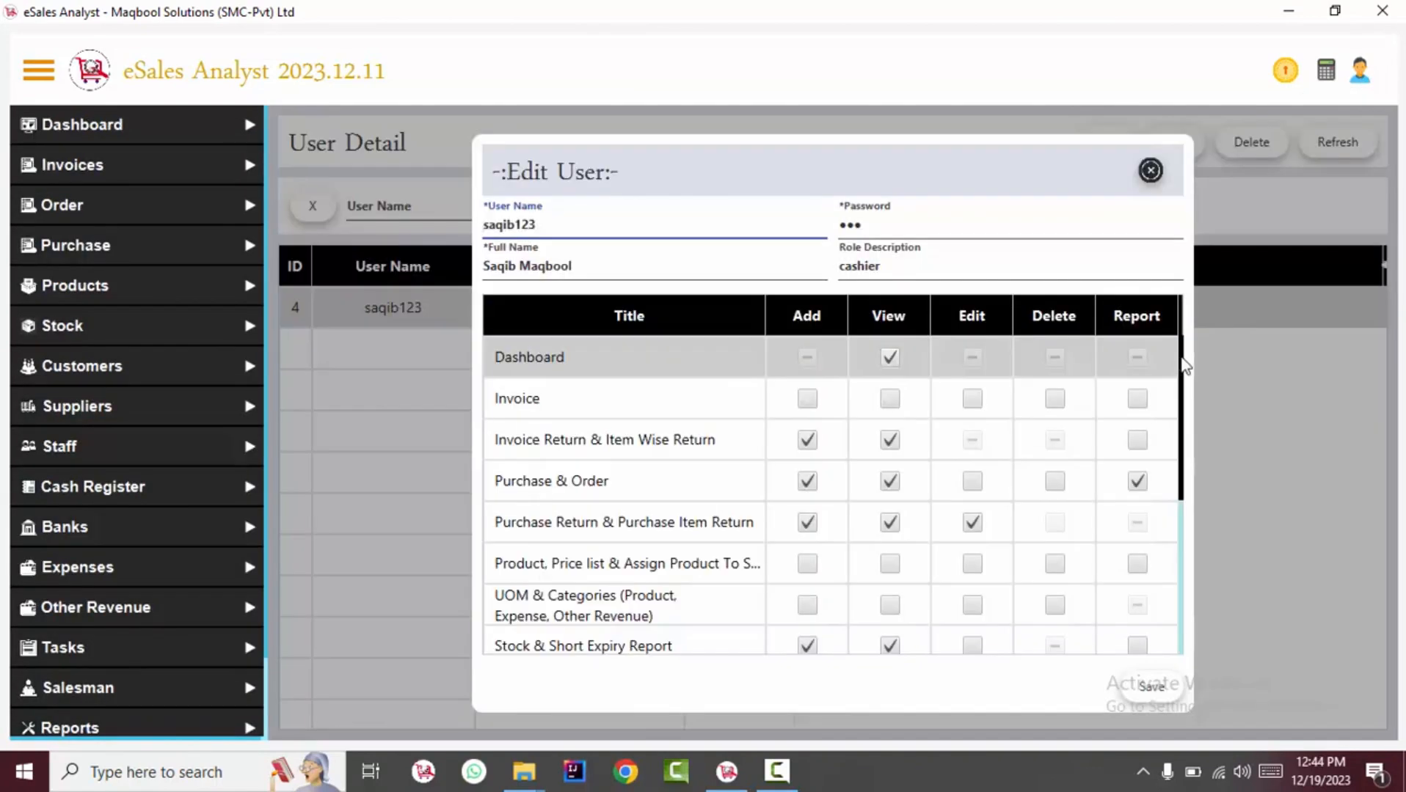
drag(1179, 367, 1180, 486)
scroll(1180, 485, up, 5)
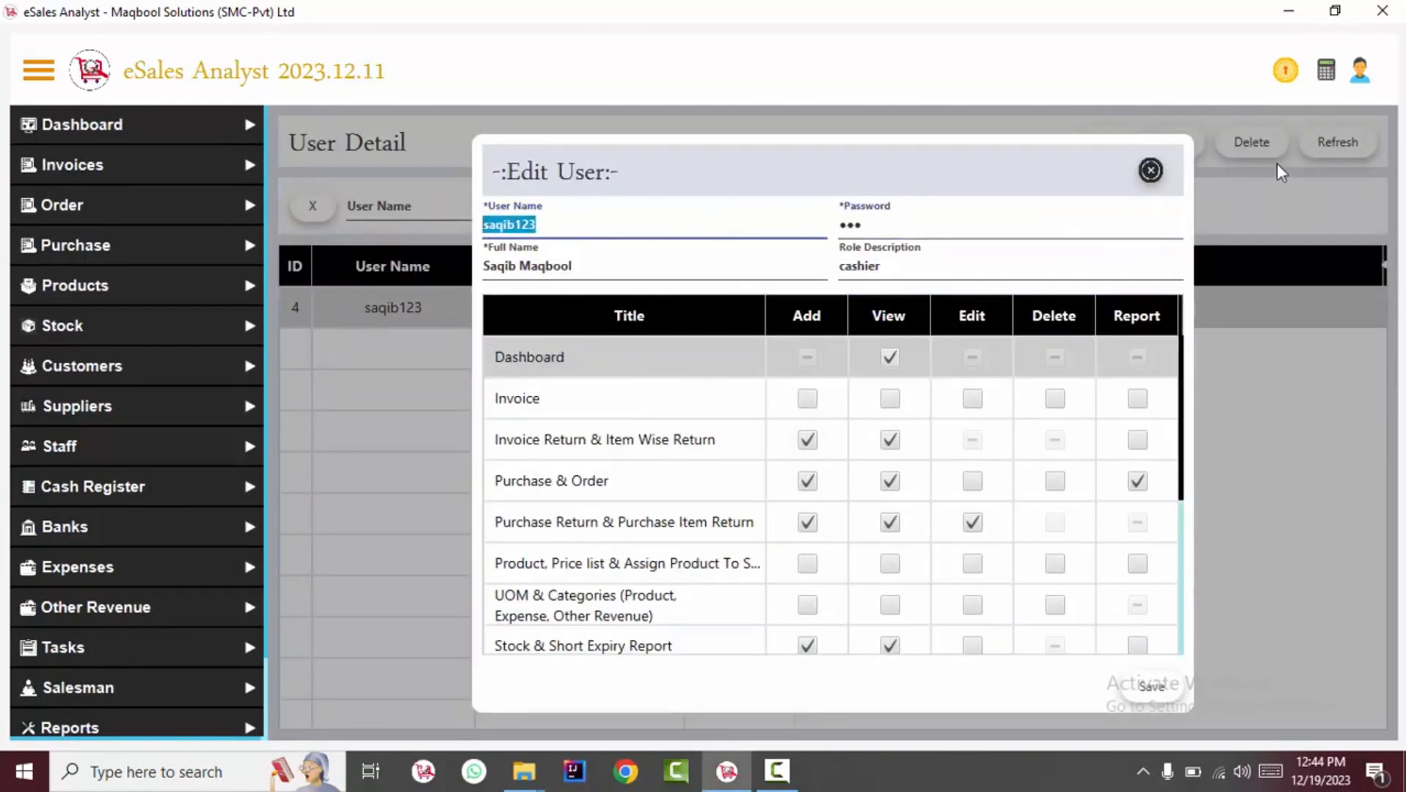
Start a new user and enter the accountant's password and full name.
click(1150, 171)
click(1089, 146)
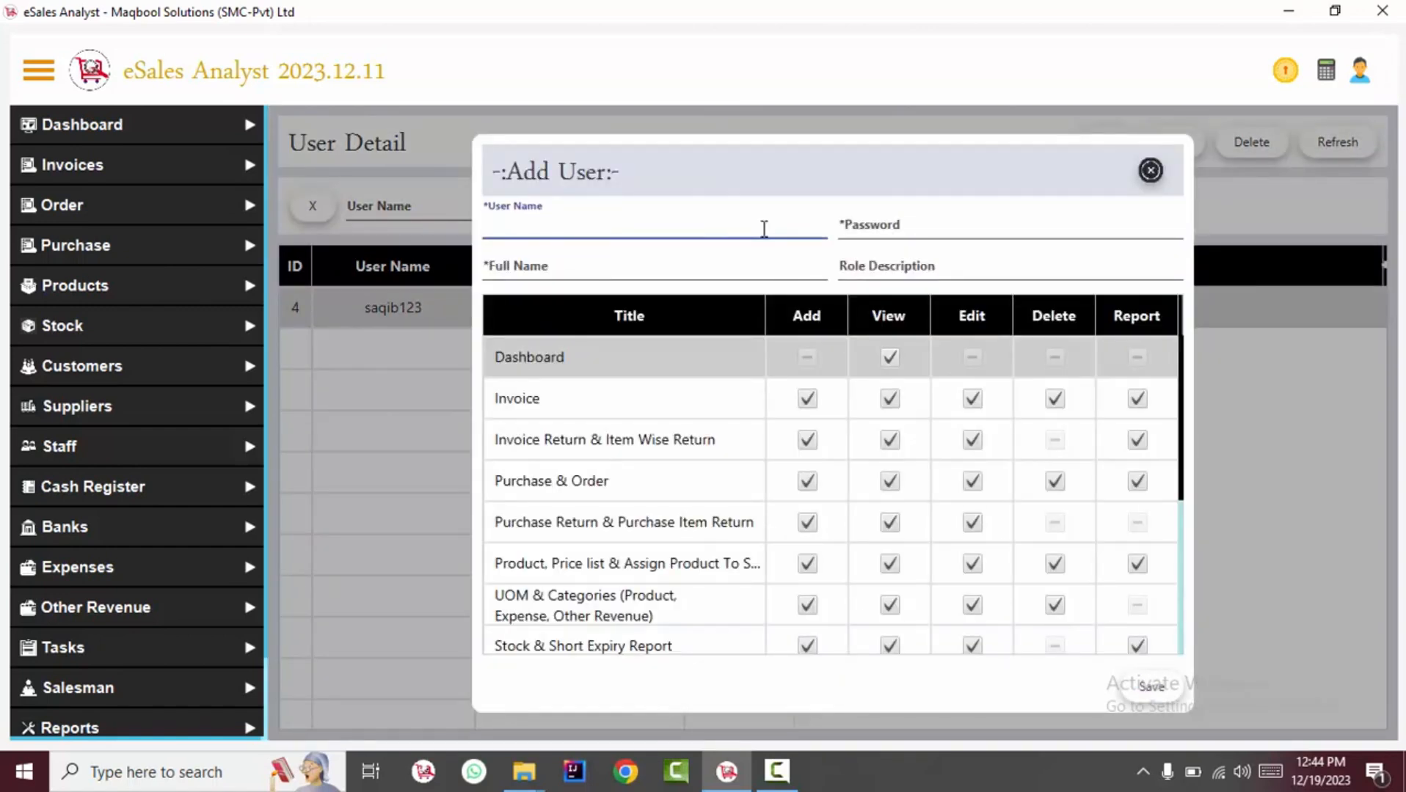
key(Tab)
click(653, 269)
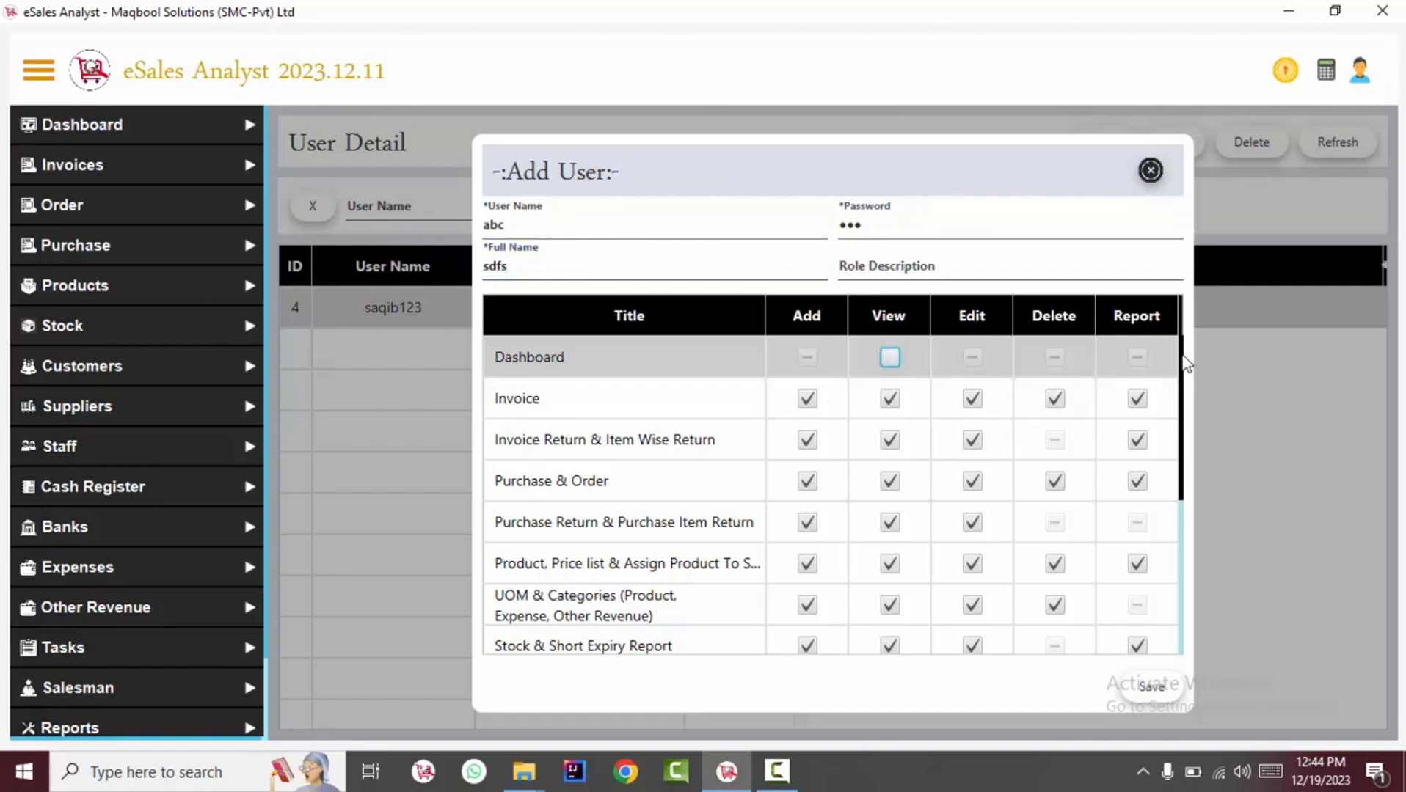
Save the accountant user and select its row in the User Detail list.
drag(1184, 358, 1183, 655)
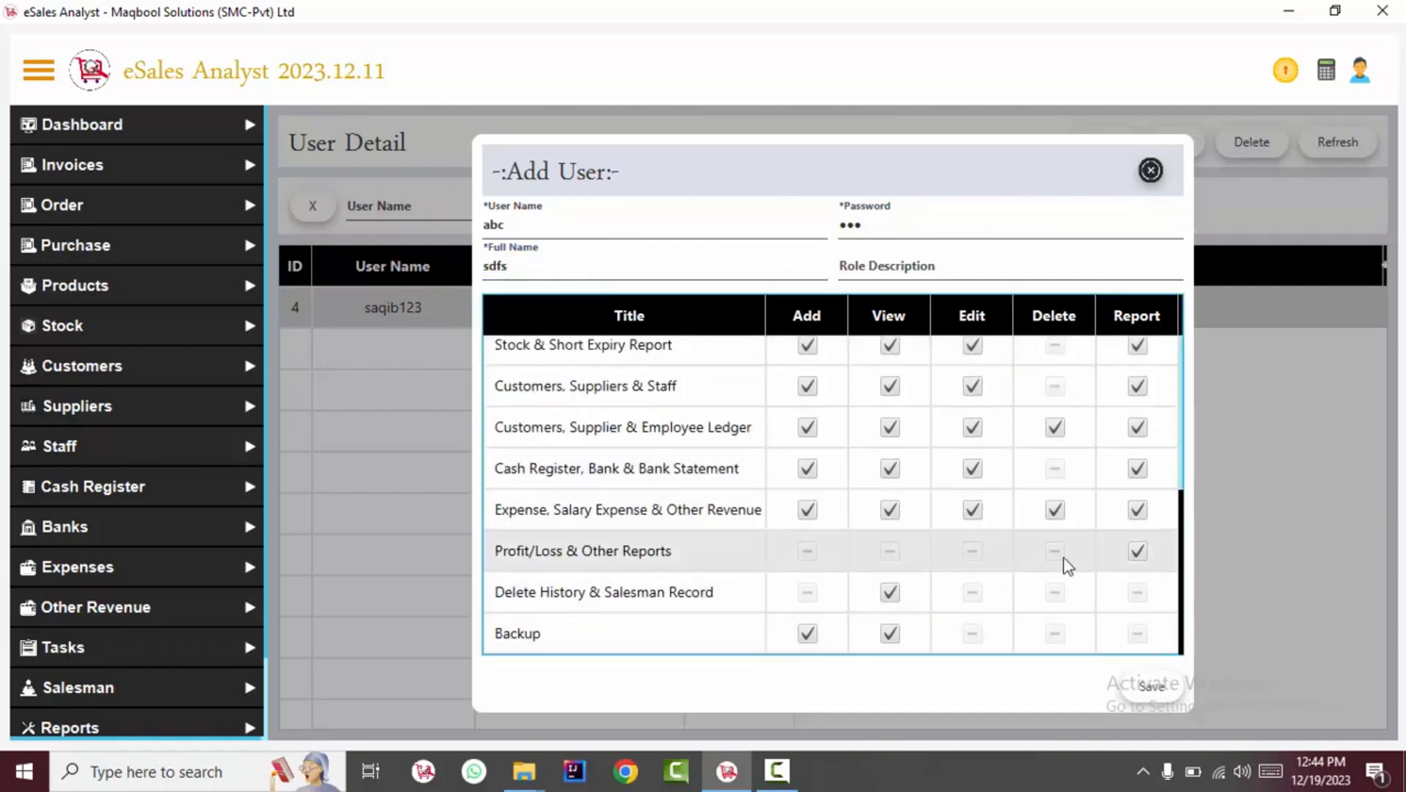
click(1150, 687)
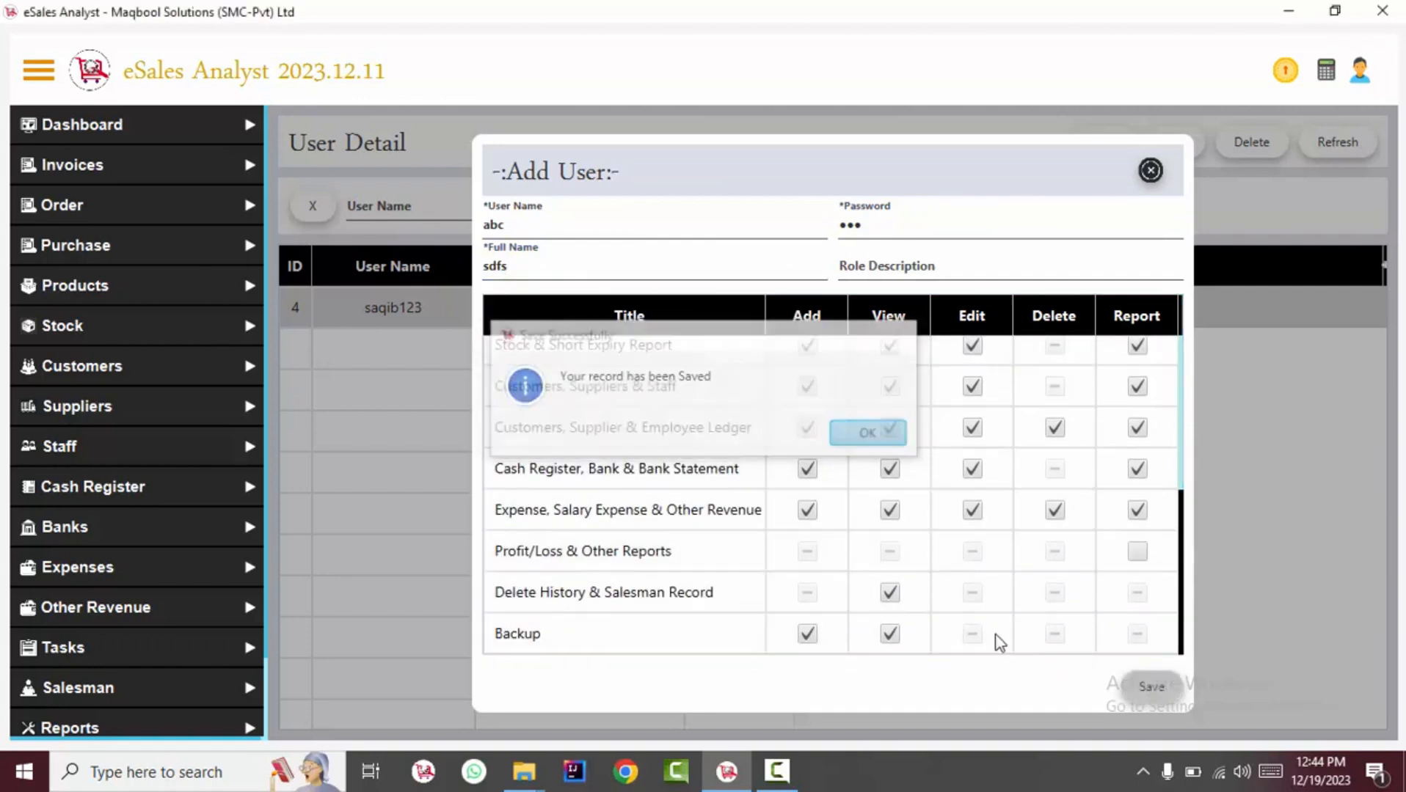
click(1150, 170)
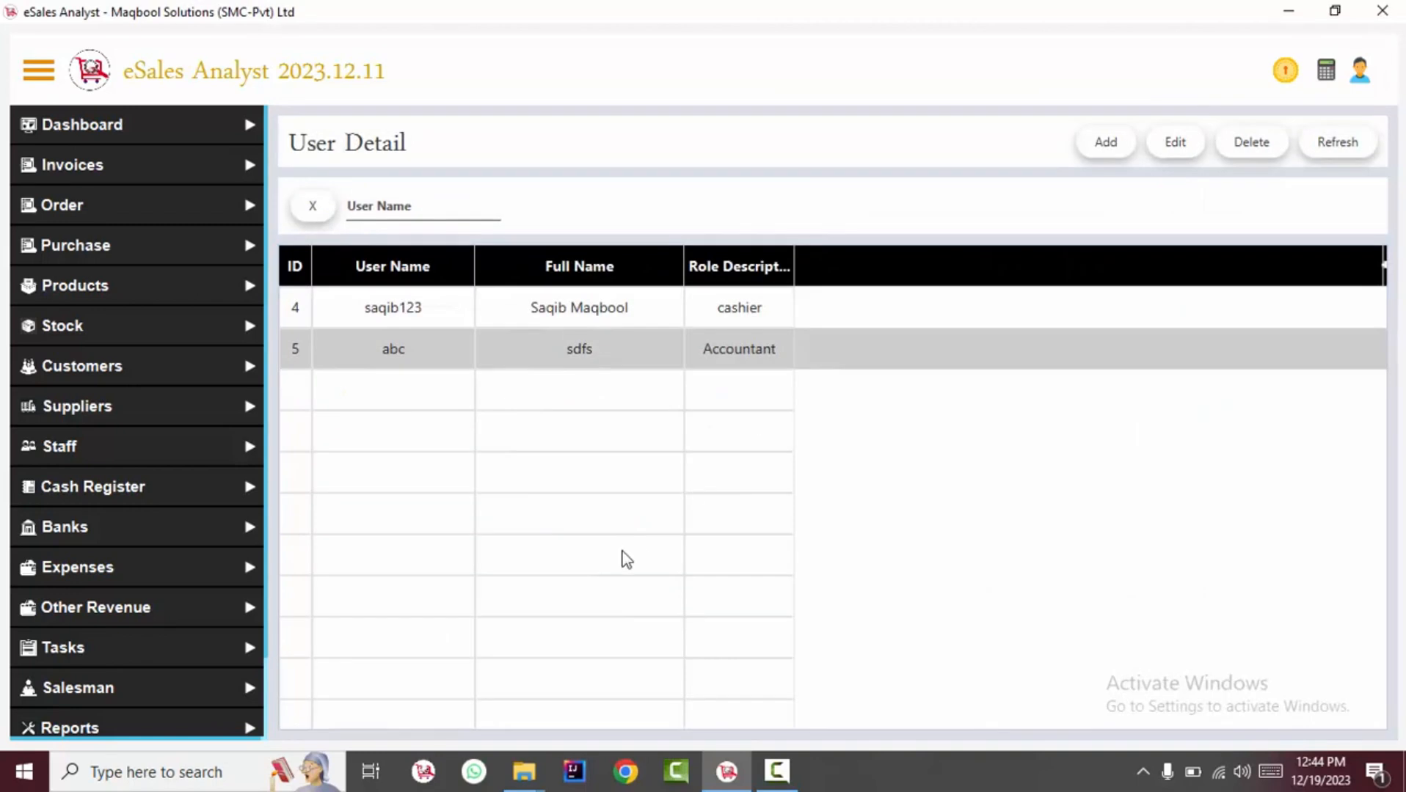
click(765, 353)
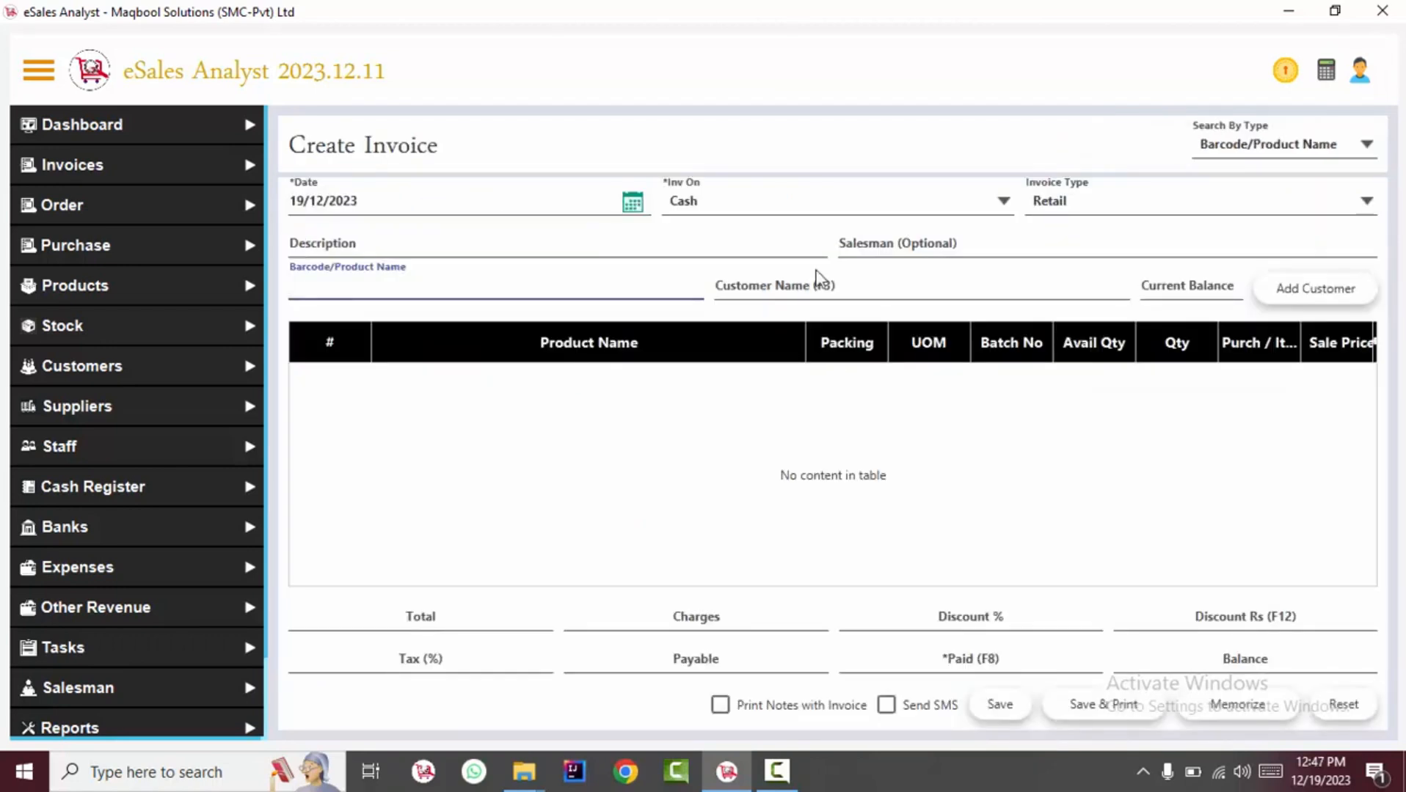
Browse the Salesman Setting choices in General Settings, then select the typed salesman name on Create Invoice.
click(873, 248)
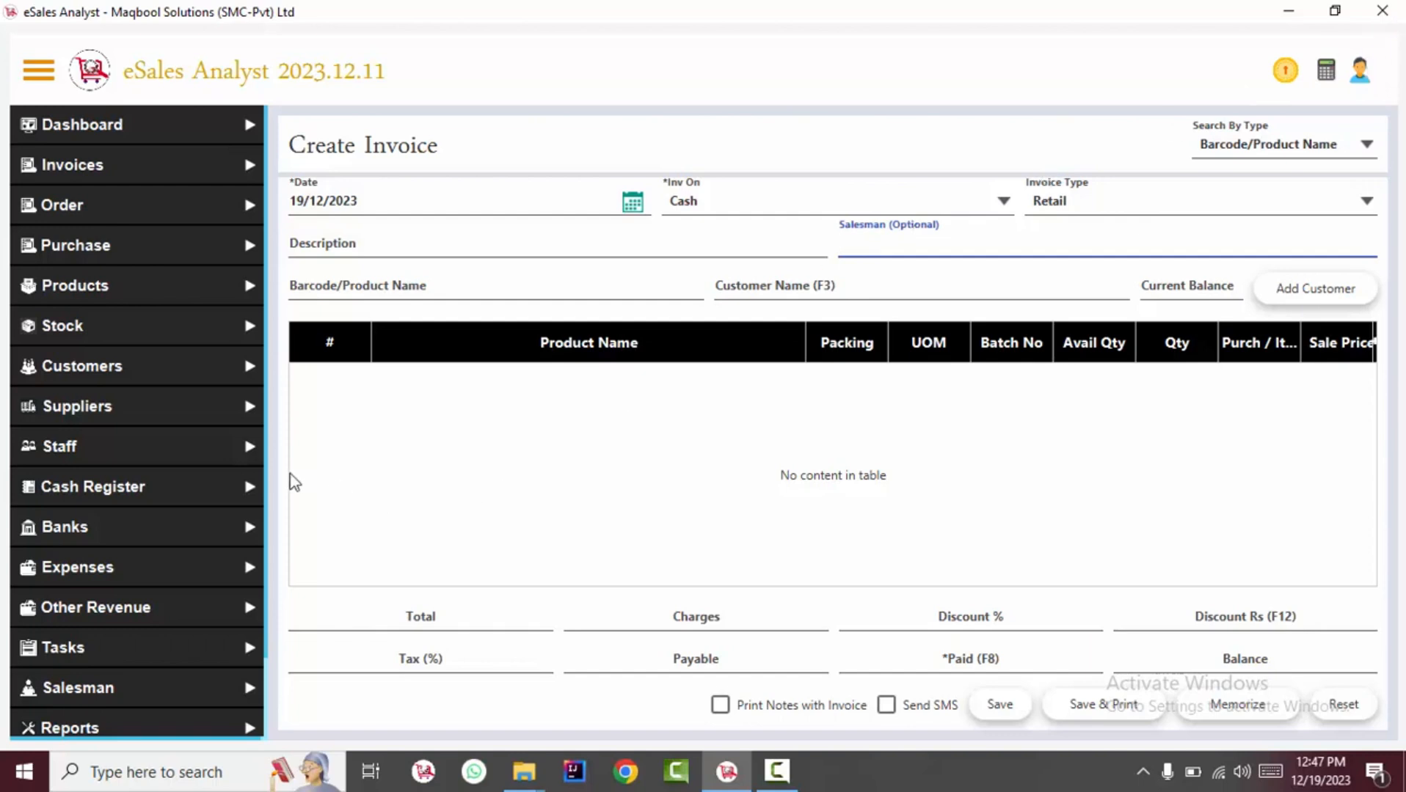
drag(266, 467, 263, 726)
click(167, 714)
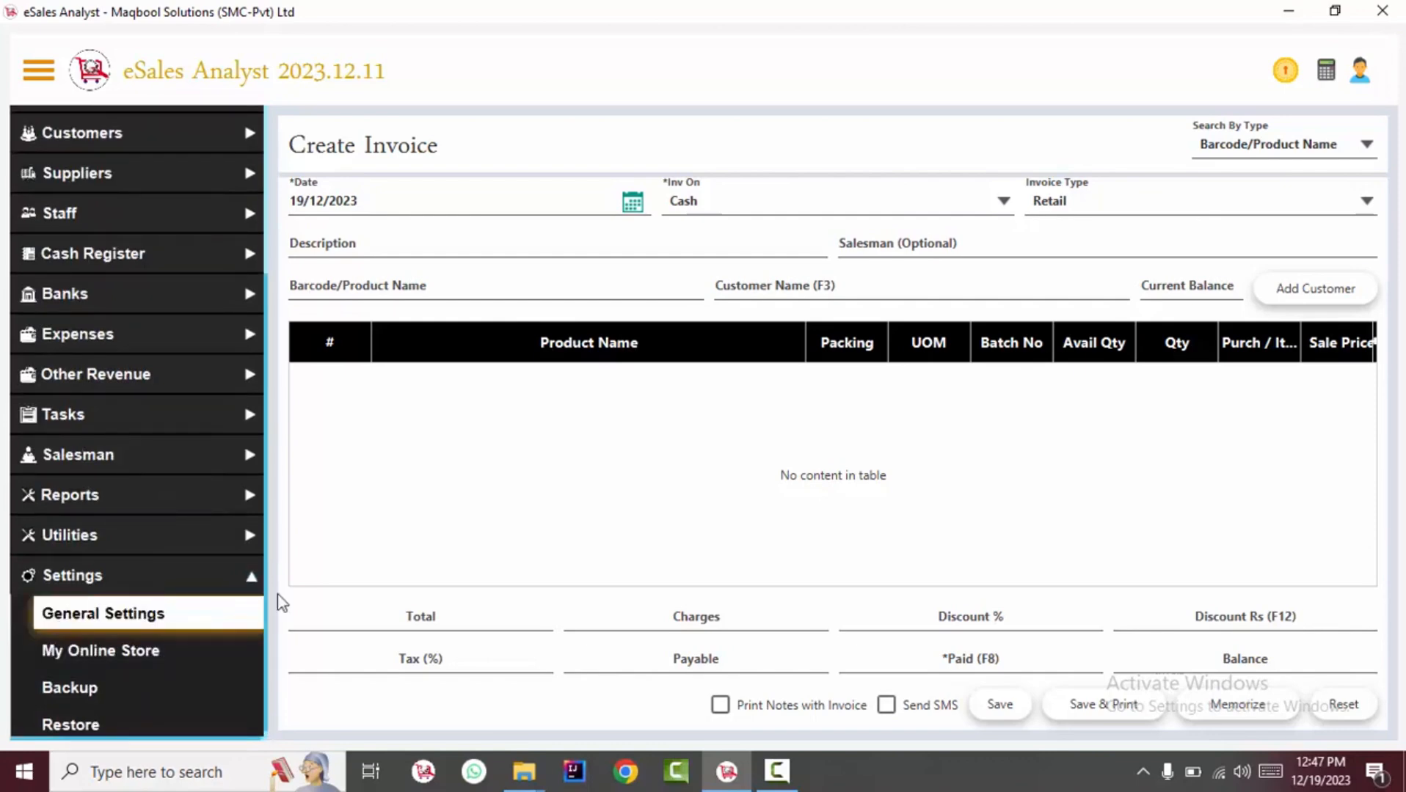
drag(1390, 145, 1383, 451)
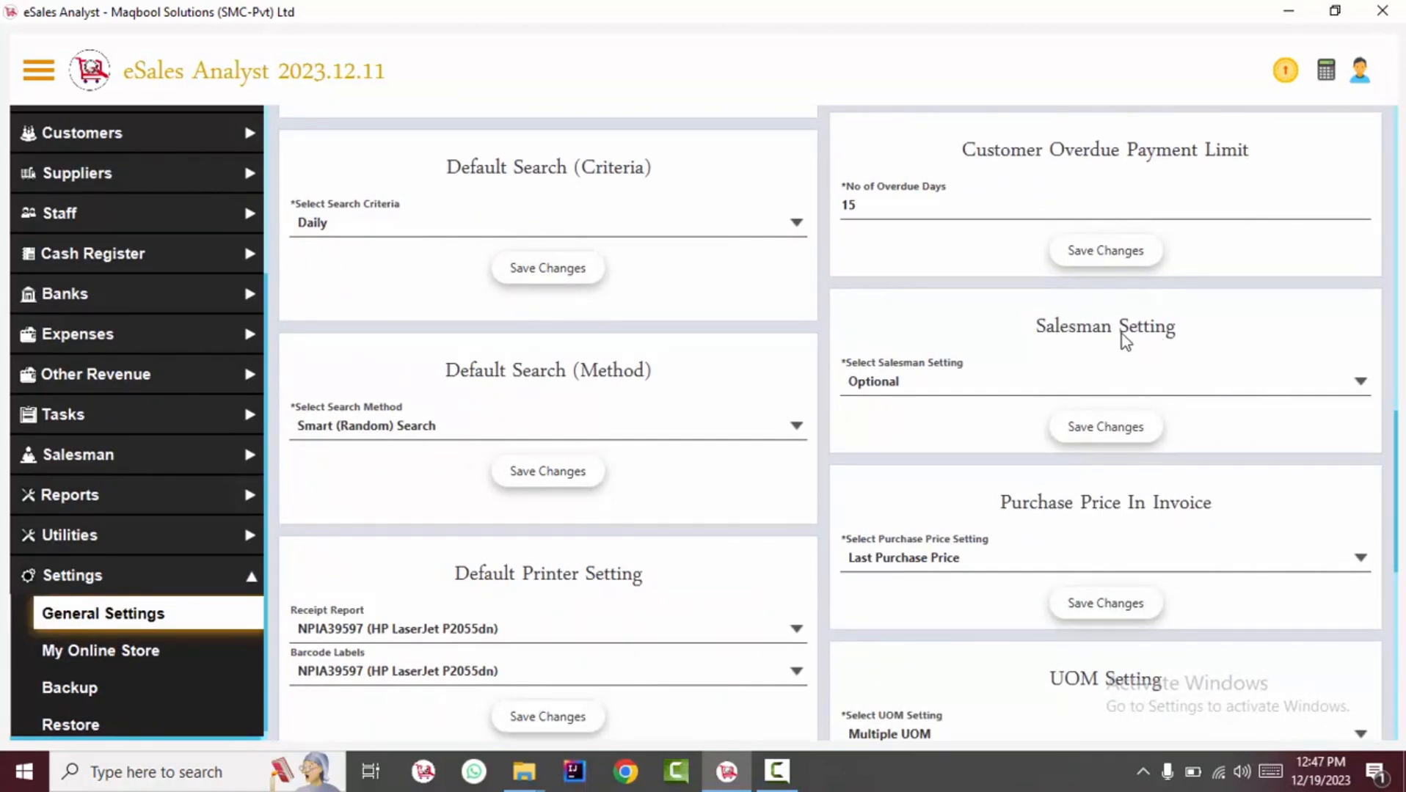
click(1034, 386)
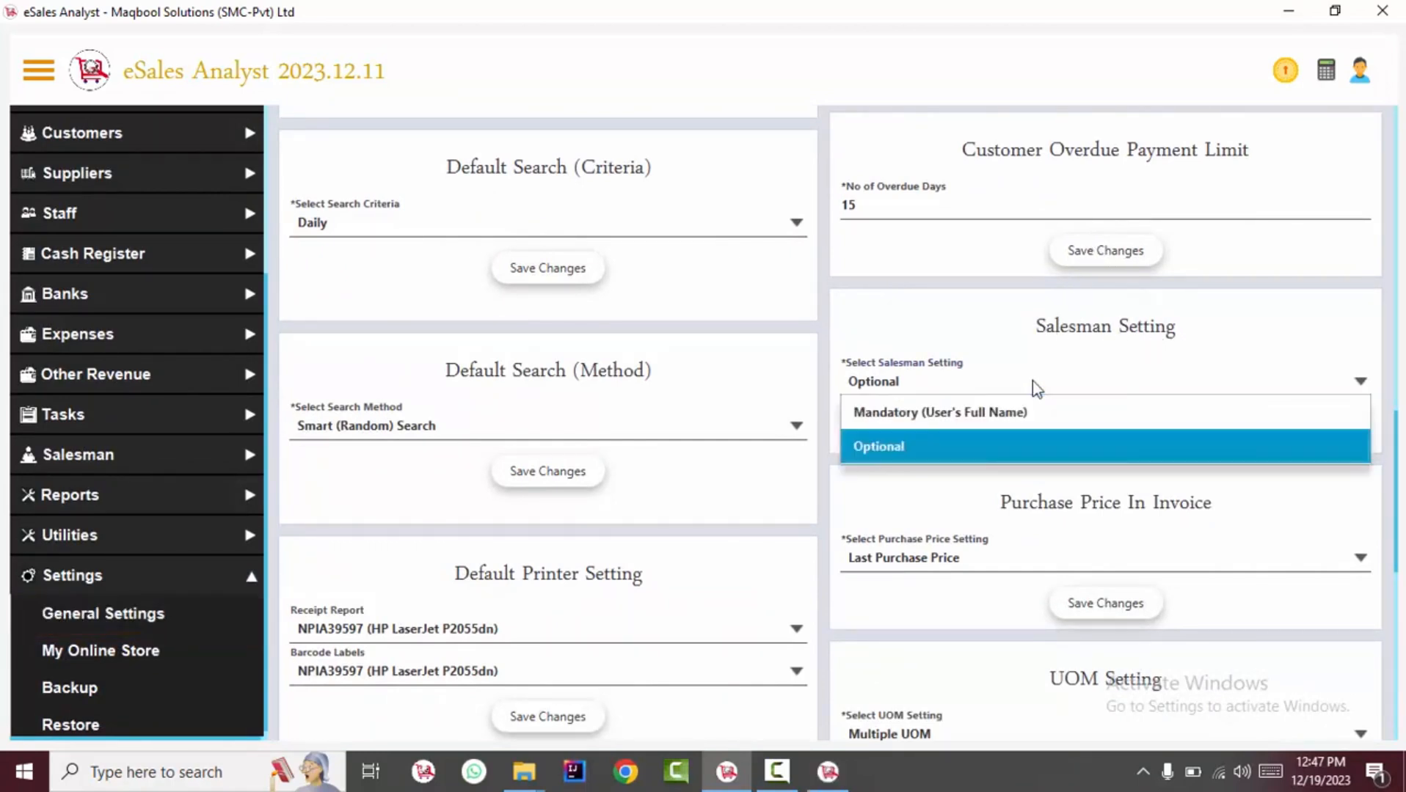
click(922, 445)
click(828, 770)
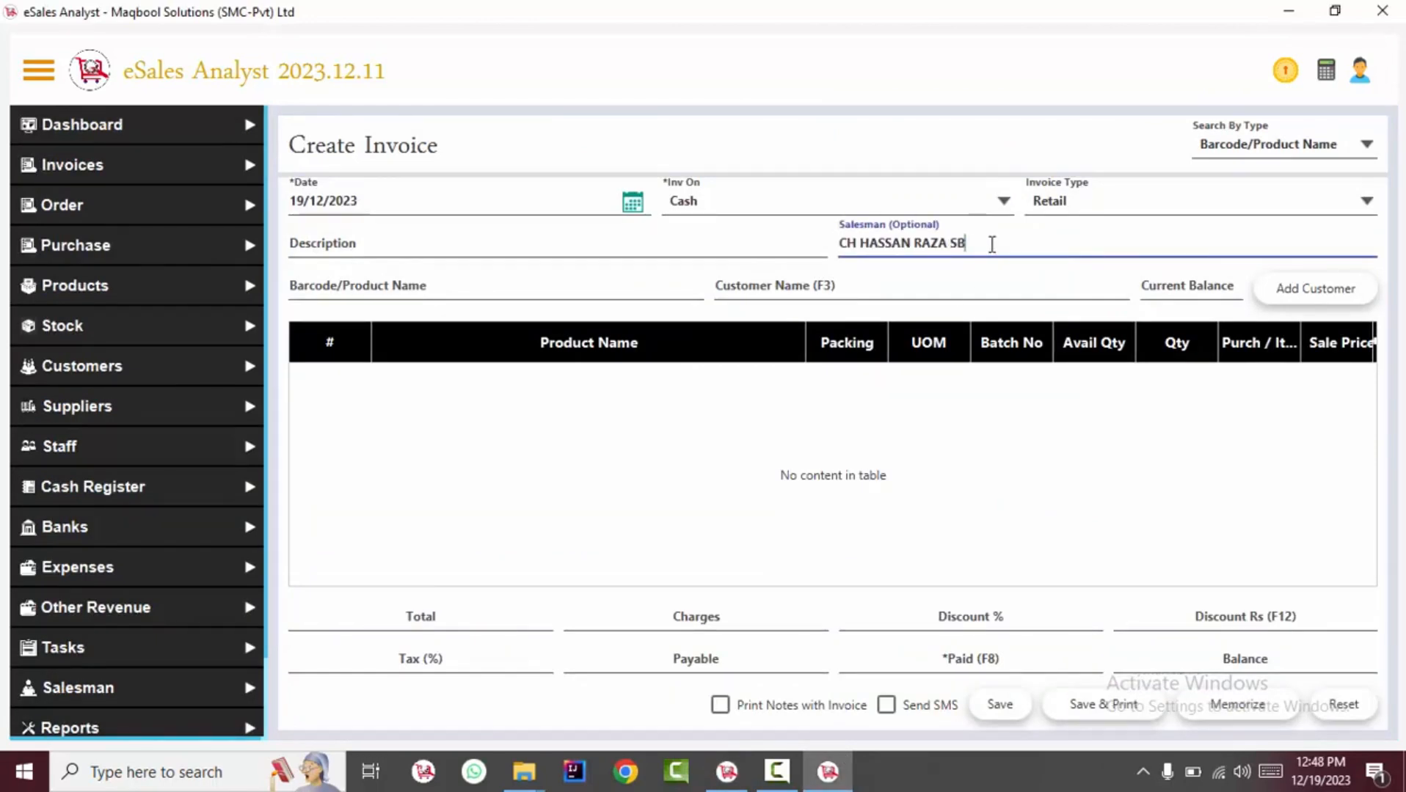
drag(991, 244, 823, 221)
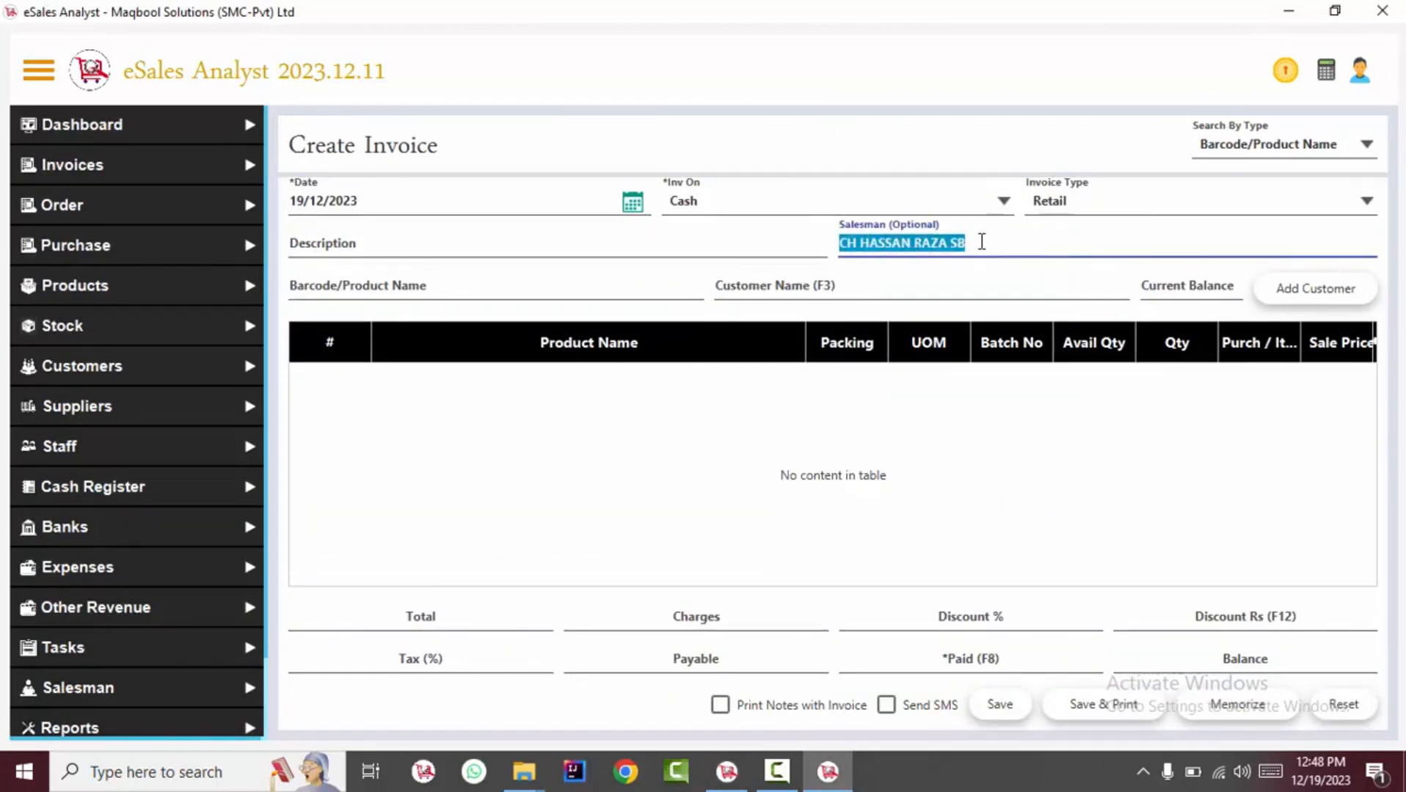
Save the Salesman Setting as Mandatory (User's Full Name).
key(alt+Tab)
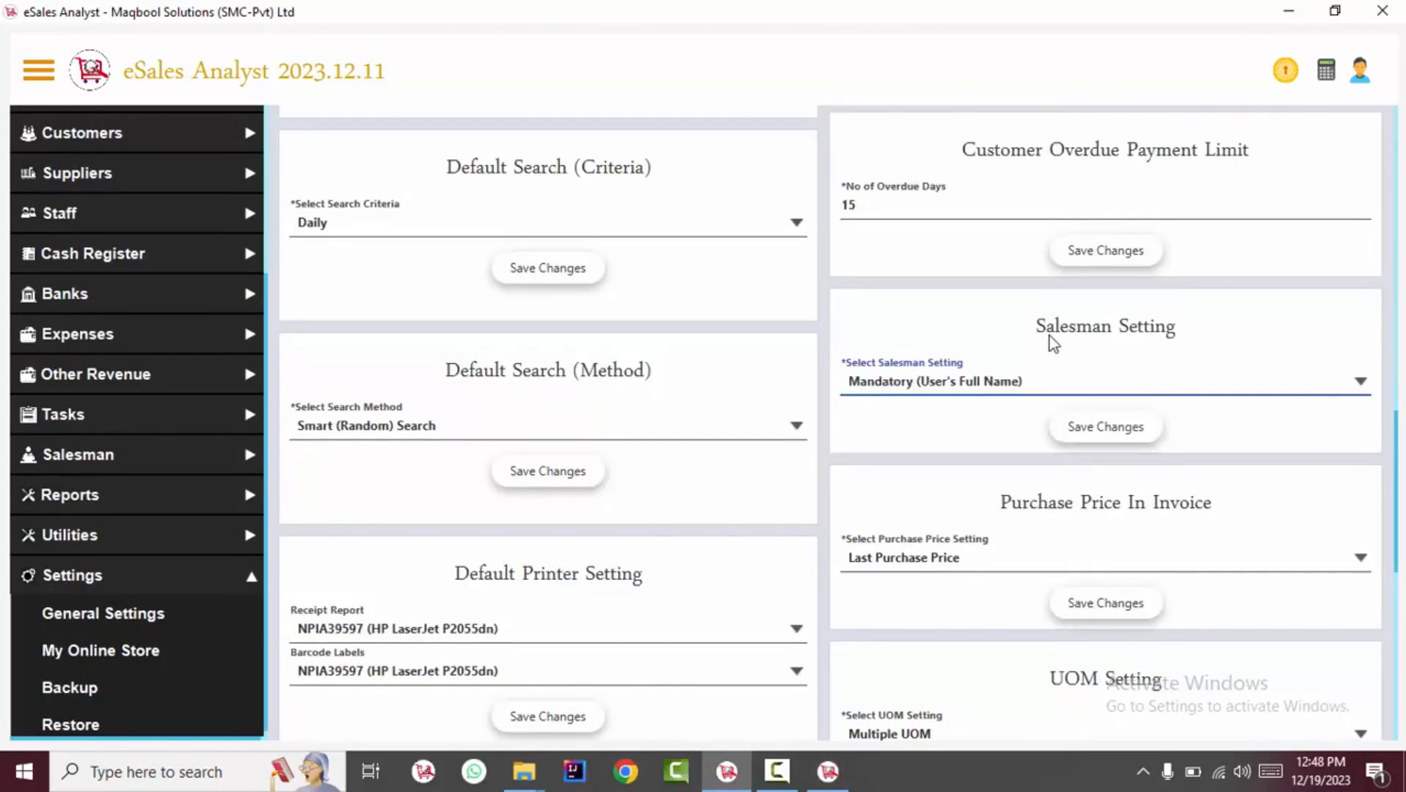
click(1099, 418)
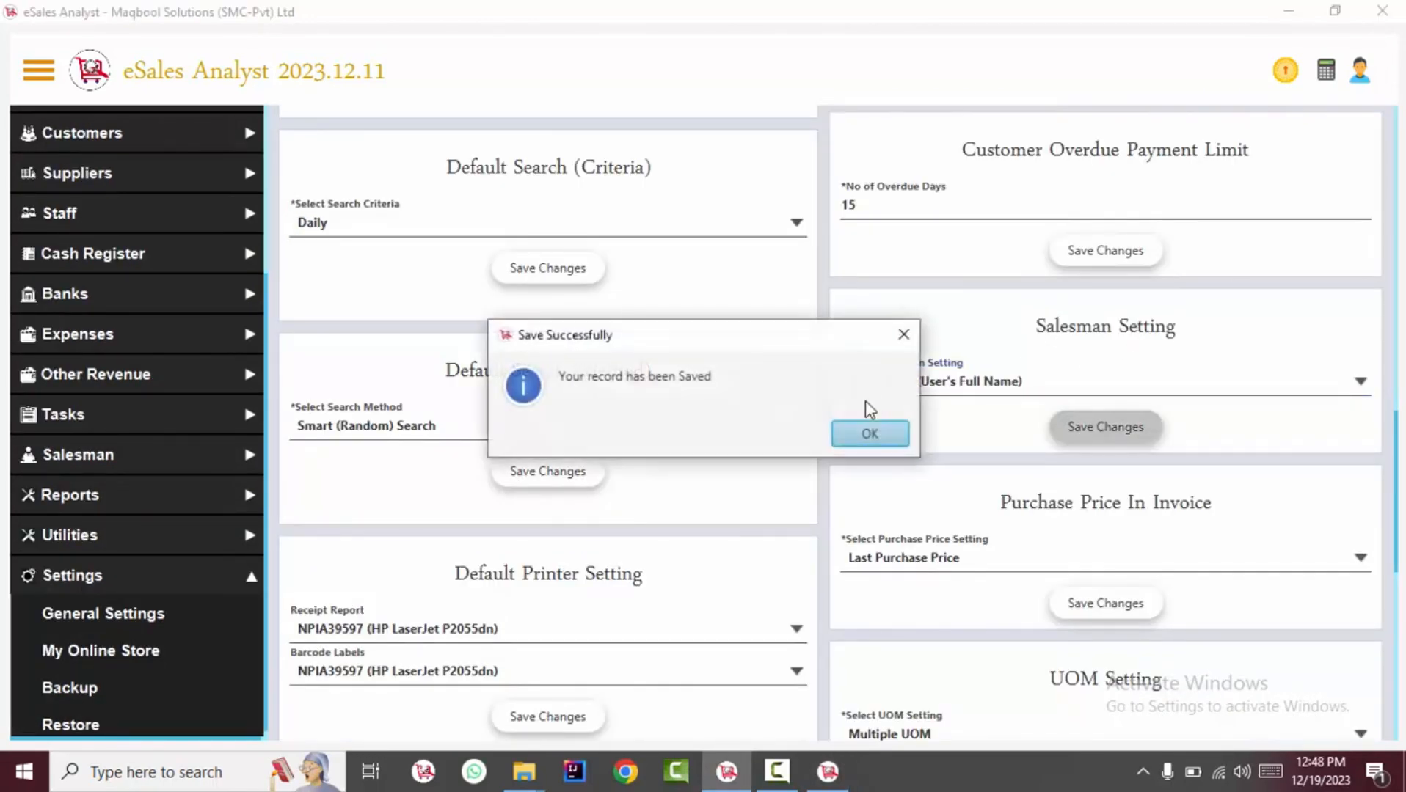
key(alt+Tab)
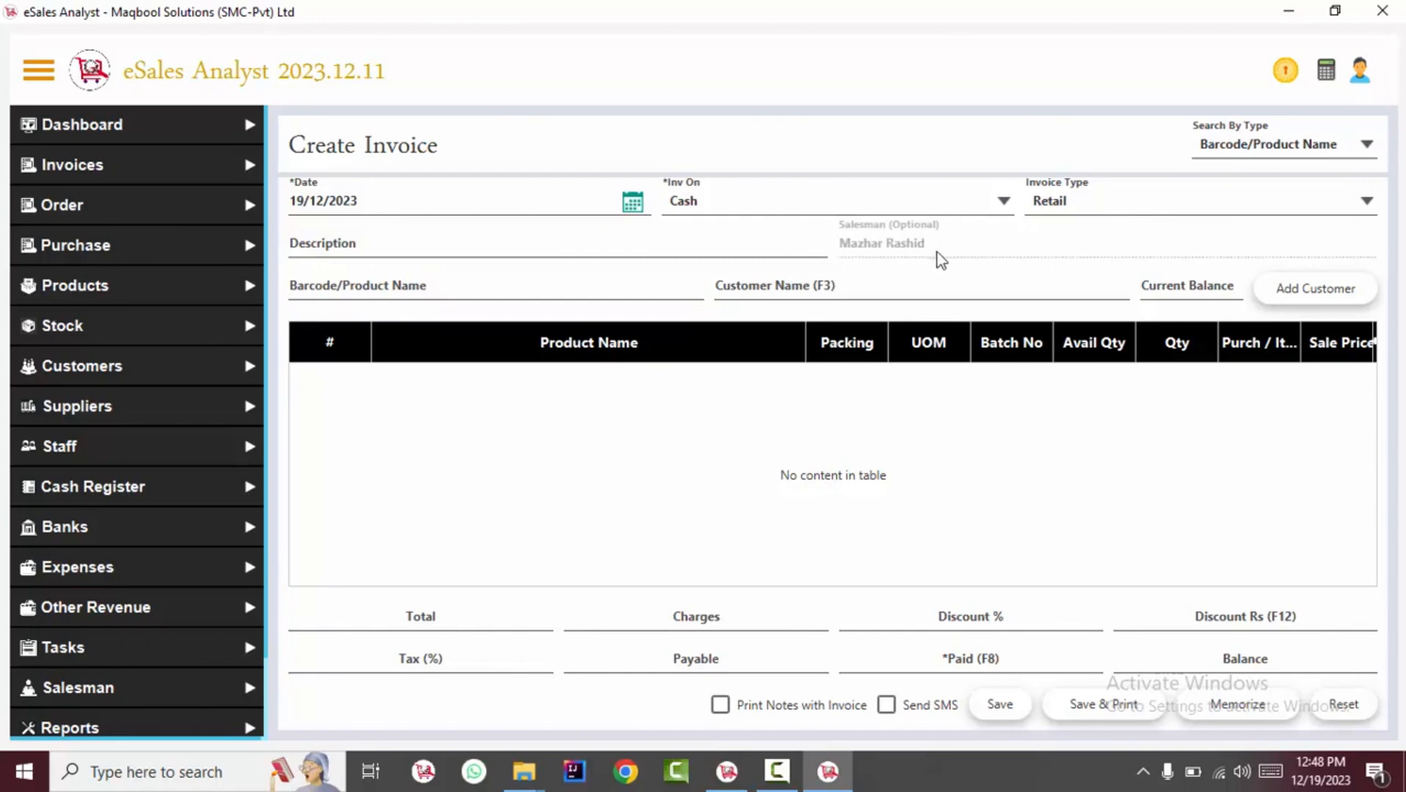
Verify the invoice's Salesman field auto-fills with the logged-in user's full name.
click(659, 286)
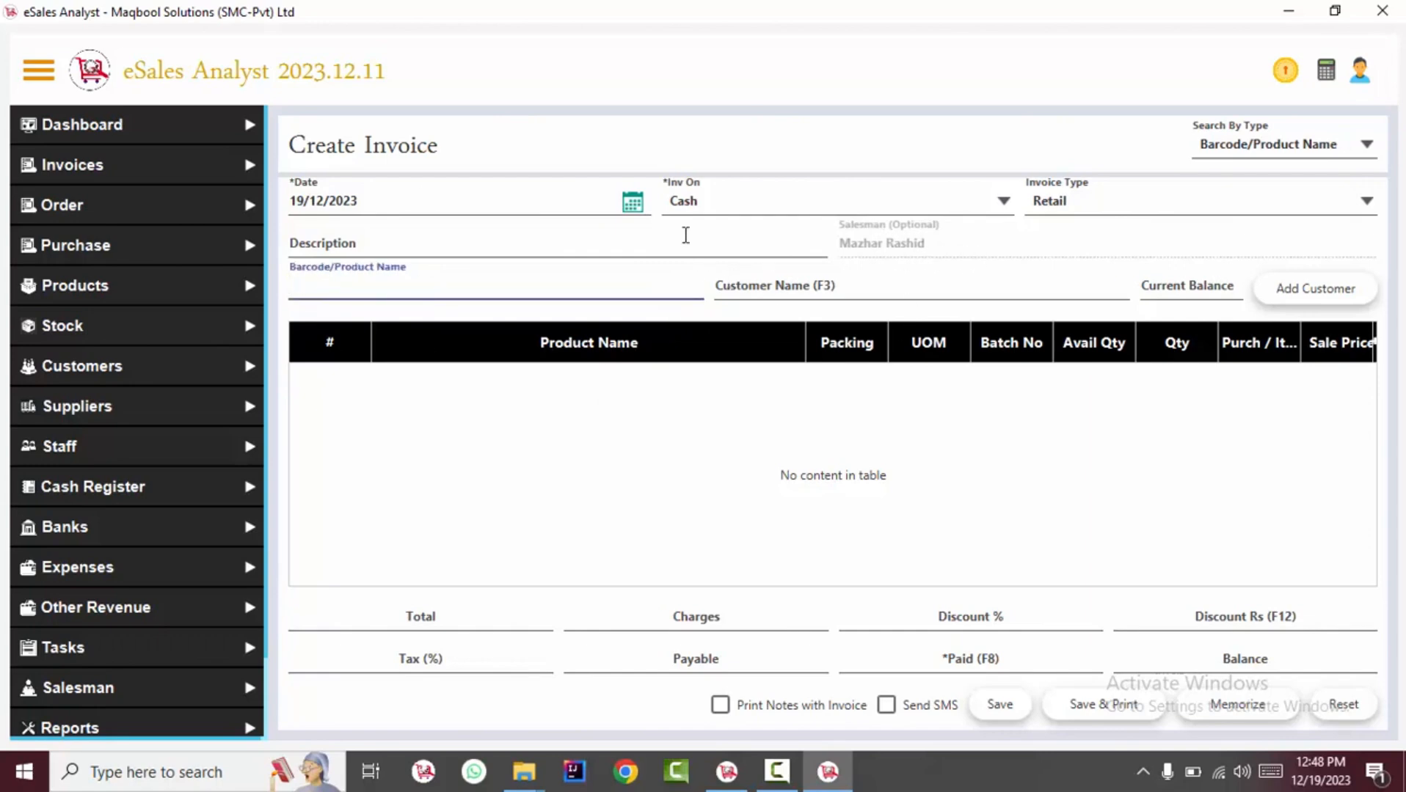
click(920, 244)
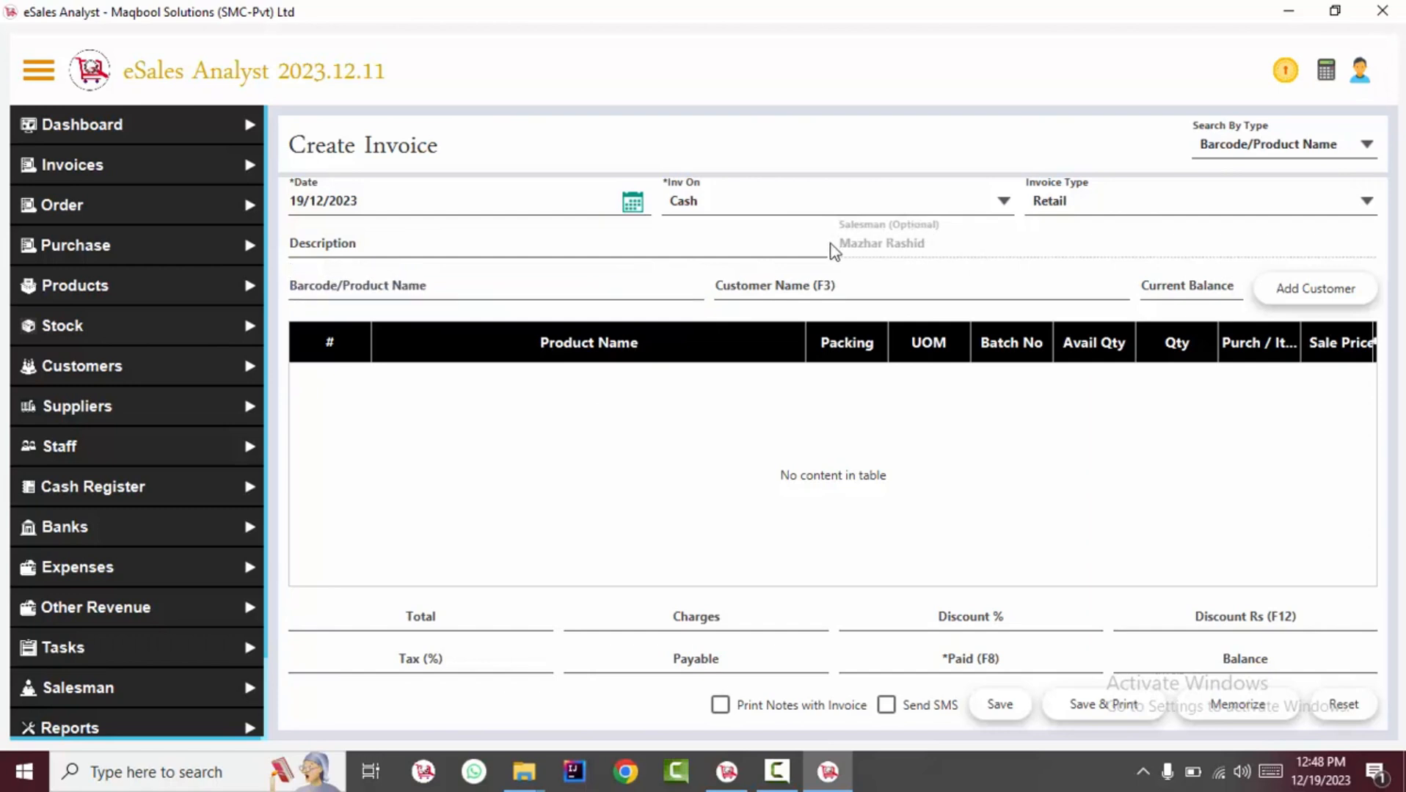
click(1366, 72)
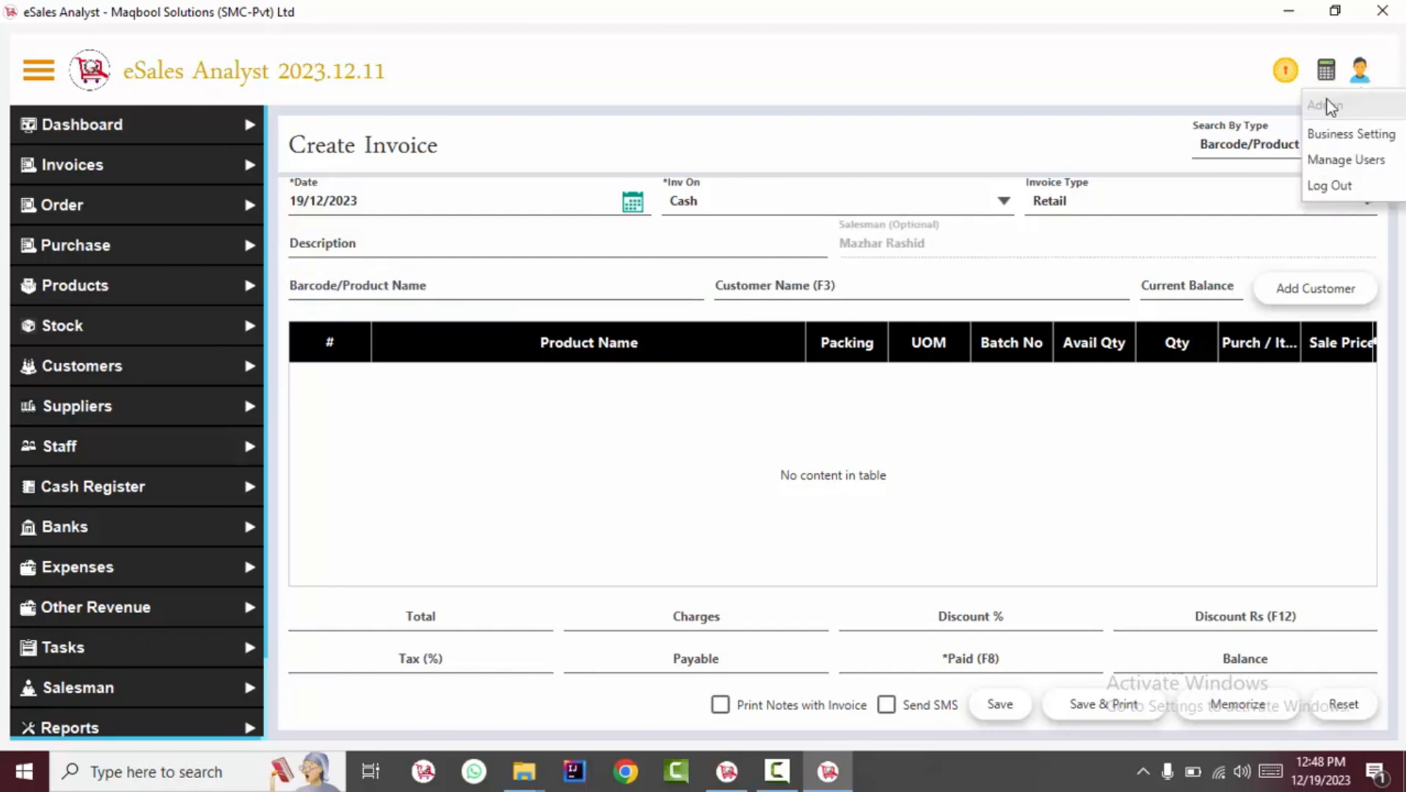
click(948, 245)
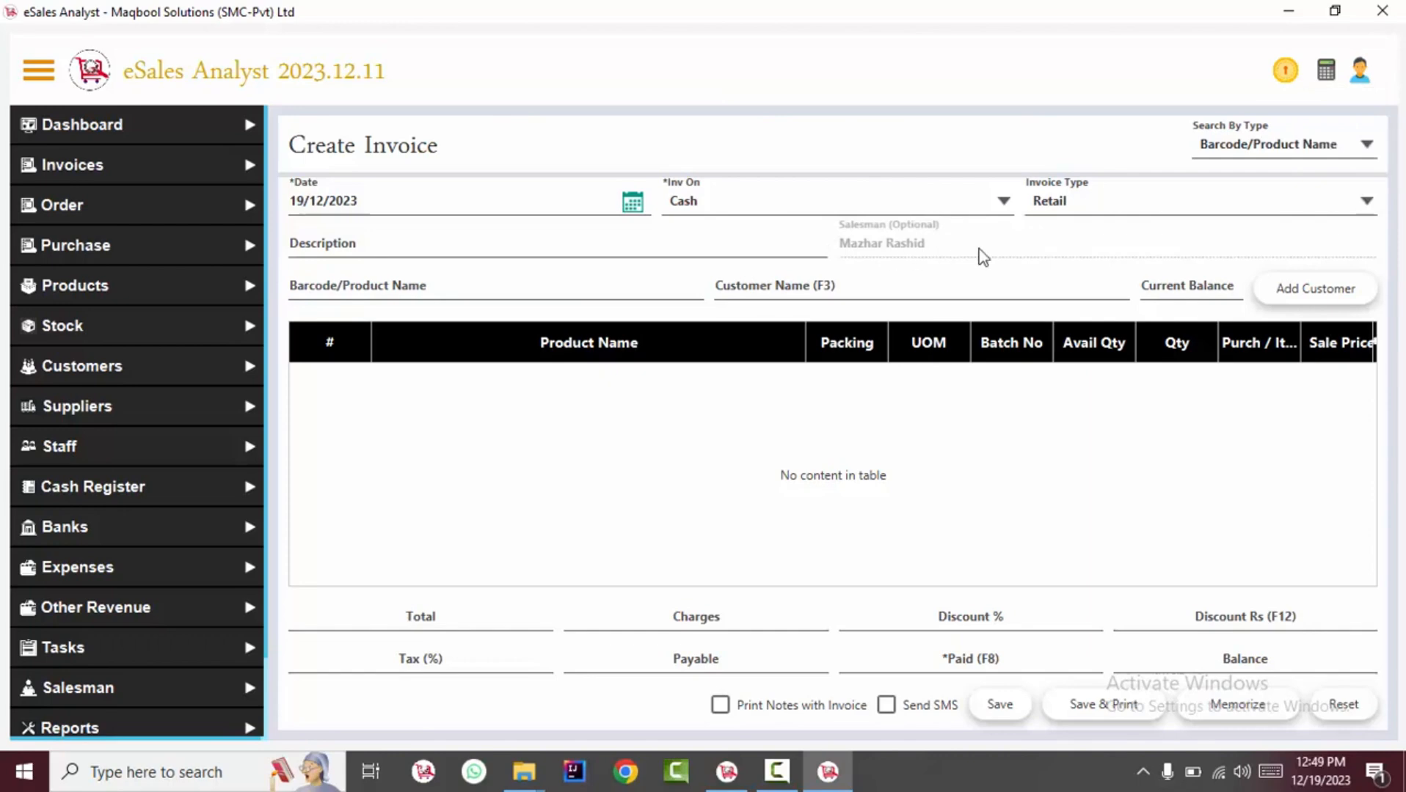
click(615, 291)
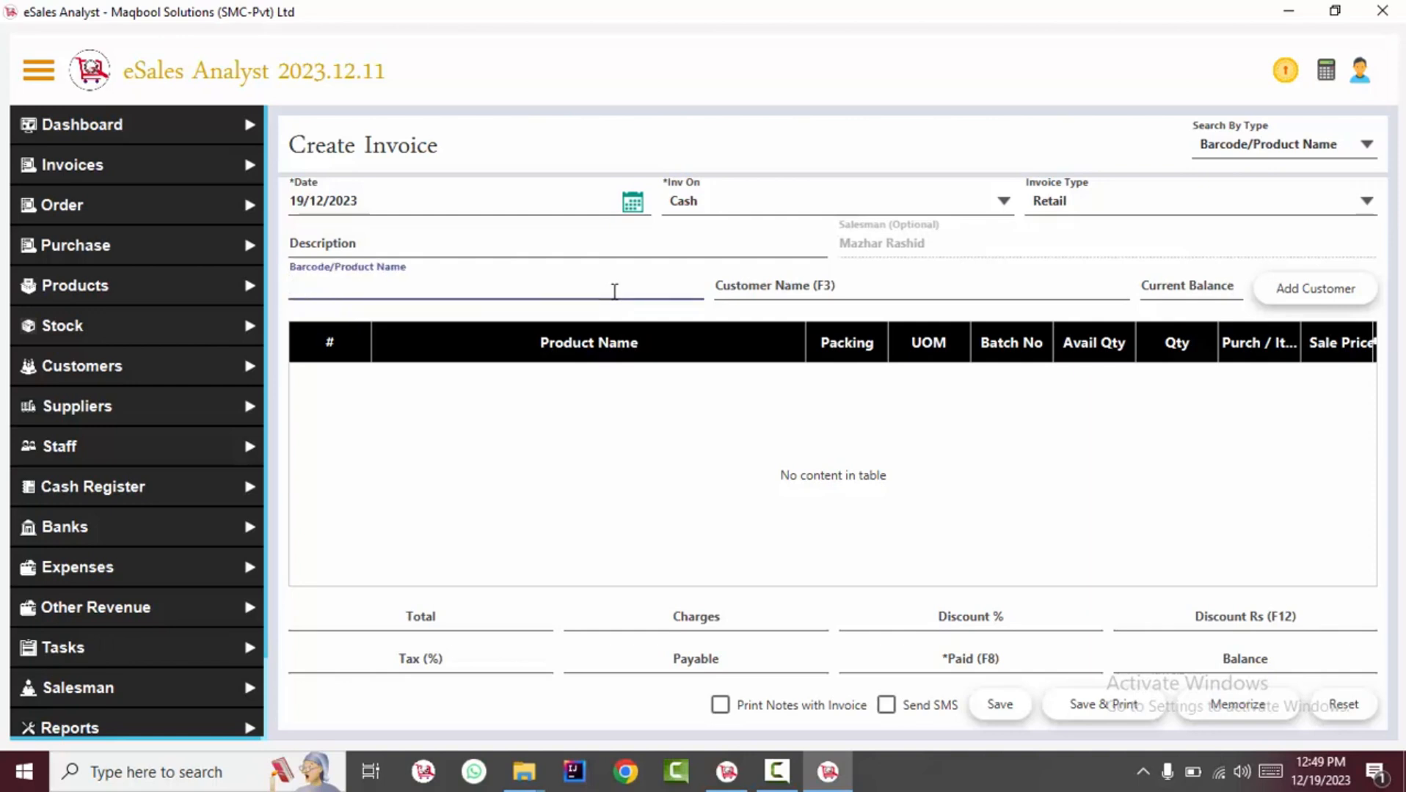